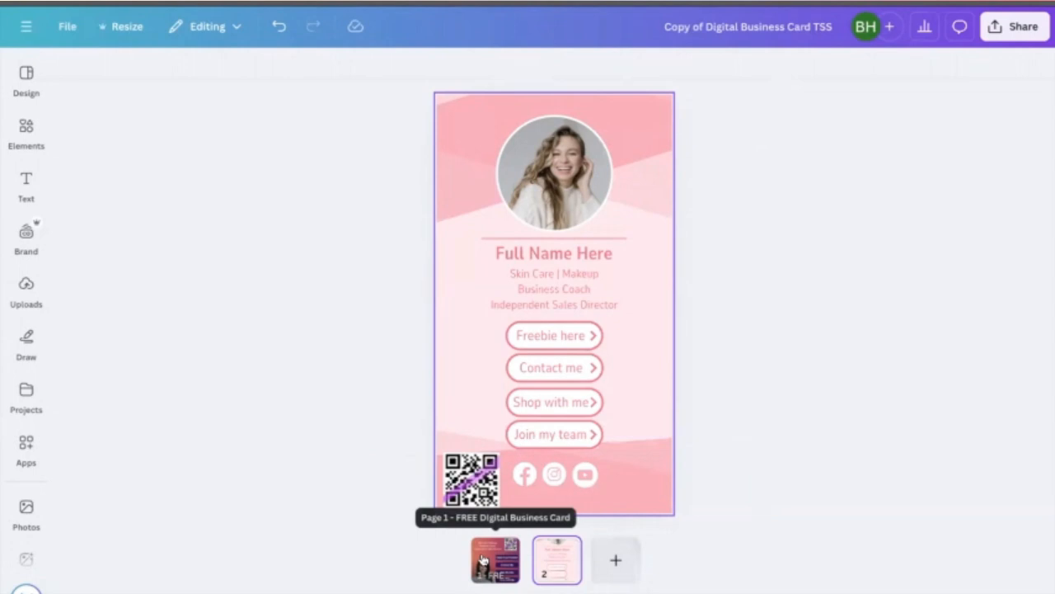
- Switch between the two card pages to compare the designs and view the page options
{"action": "left_click", "coordinate": [483, 559]}
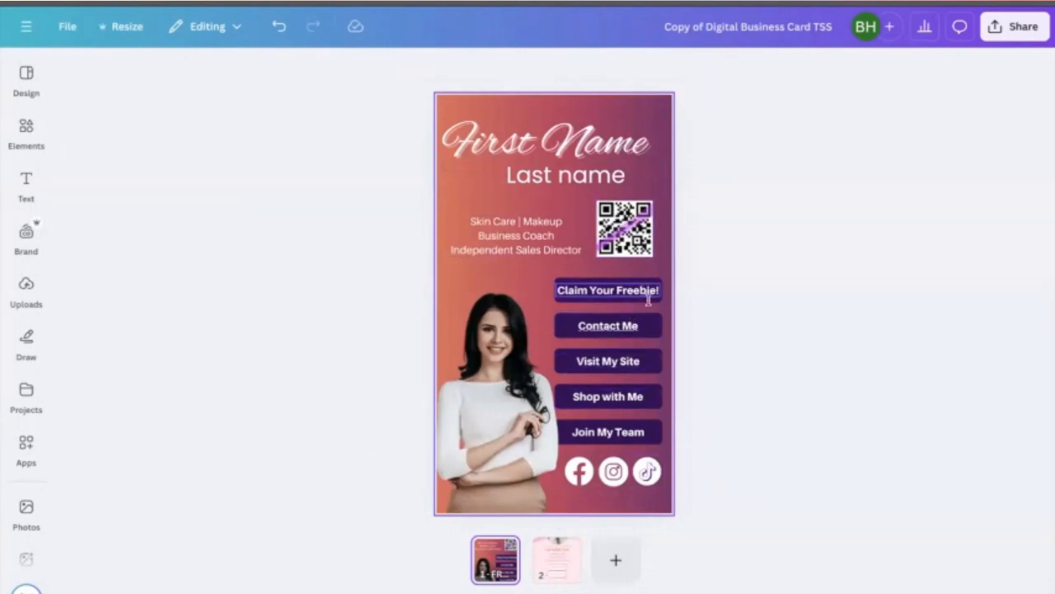
{"action": "left_click", "coordinate": [551, 558]}
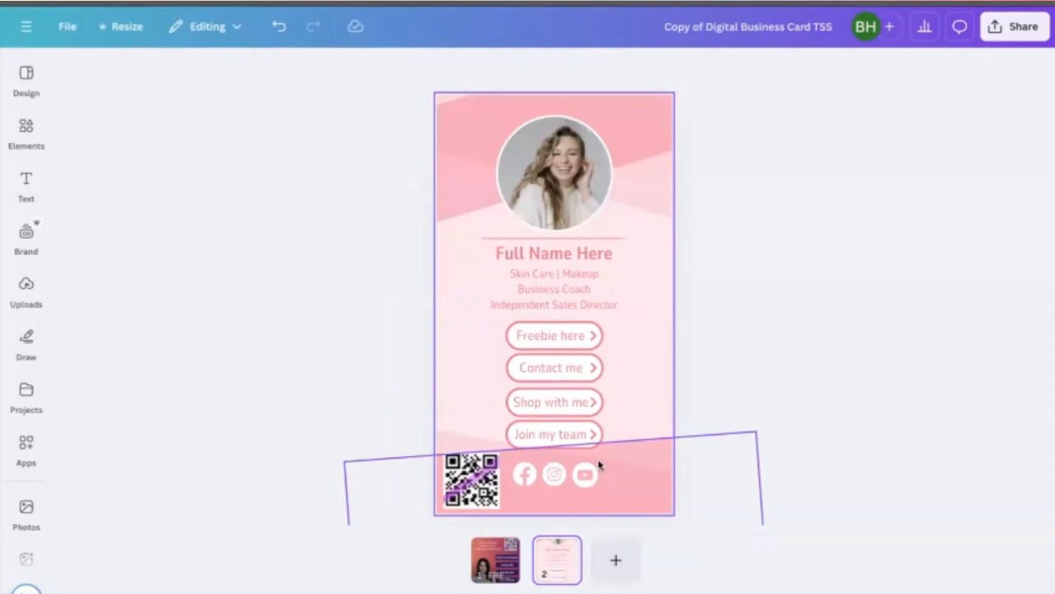
{"action": "right_click", "coordinate": [494, 558]}
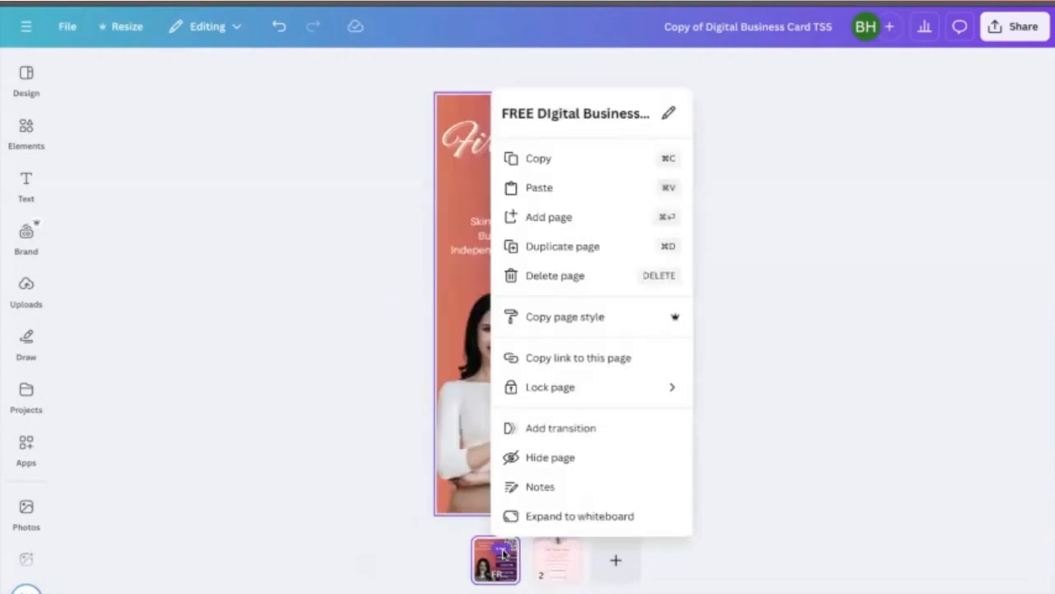
{"action": "key", "text": "Escape"}
- Replace the First Name placeholder with the card owner's first name
{"action": "left_click", "coordinate": [515, 150]}
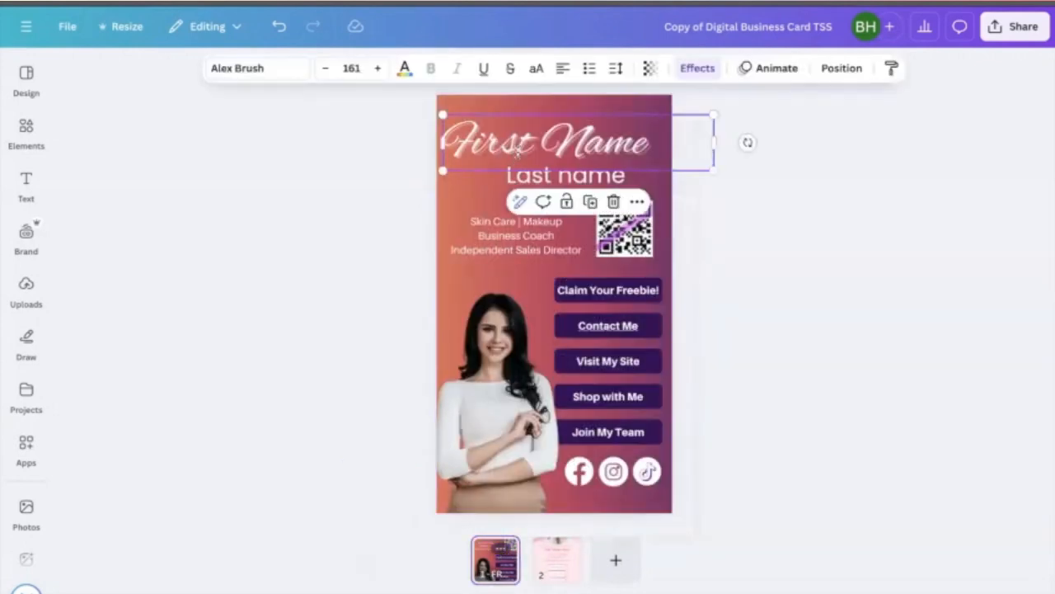
{"action": "double_click", "coordinate": [517, 147]}
{"action": "triple_click", "coordinate": [518, 147]}
{"action": "type", "text": "Jane"}
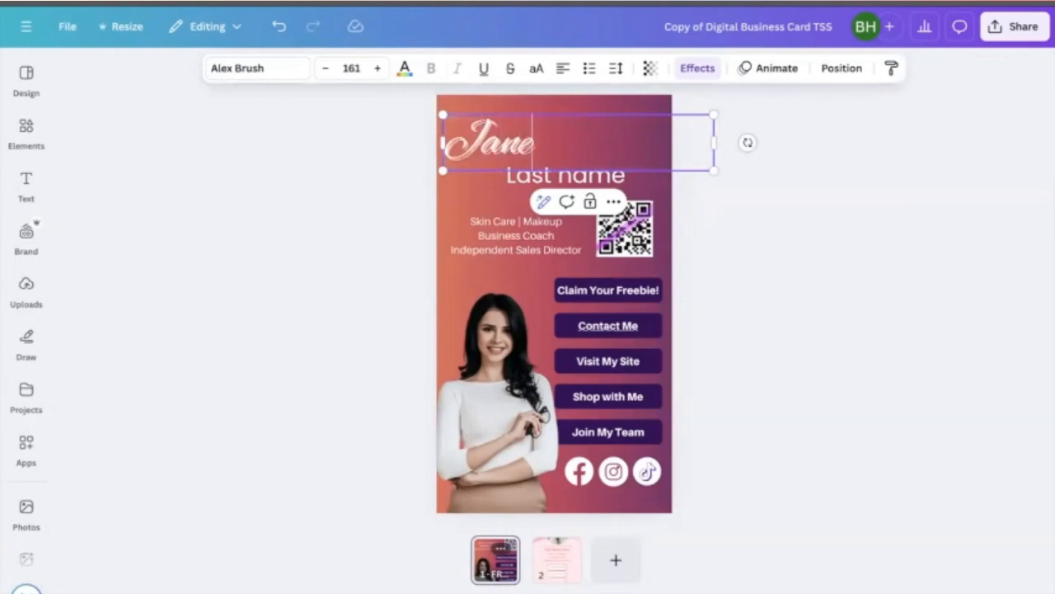
- Replace the Last name placeholder with the card owner's last name
{"action": "left_click", "coordinate": [653, 183]}
{"action": "triple_click", "coordinate": [648, 175]}
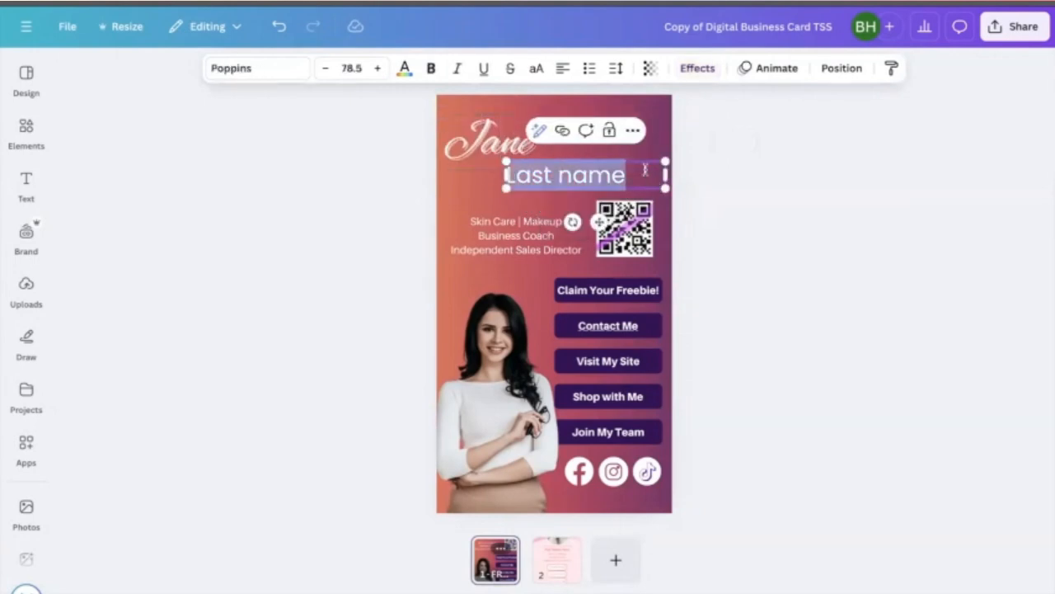
{"action": "type", "text": "Smith"}
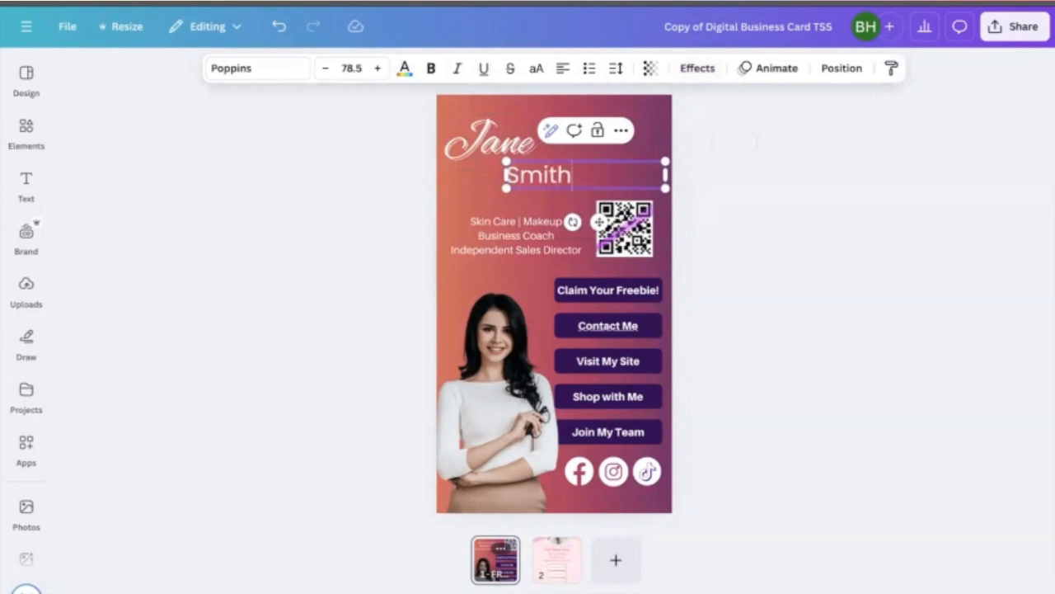
{"action": "left_click", "coordinate": [709, 175]}
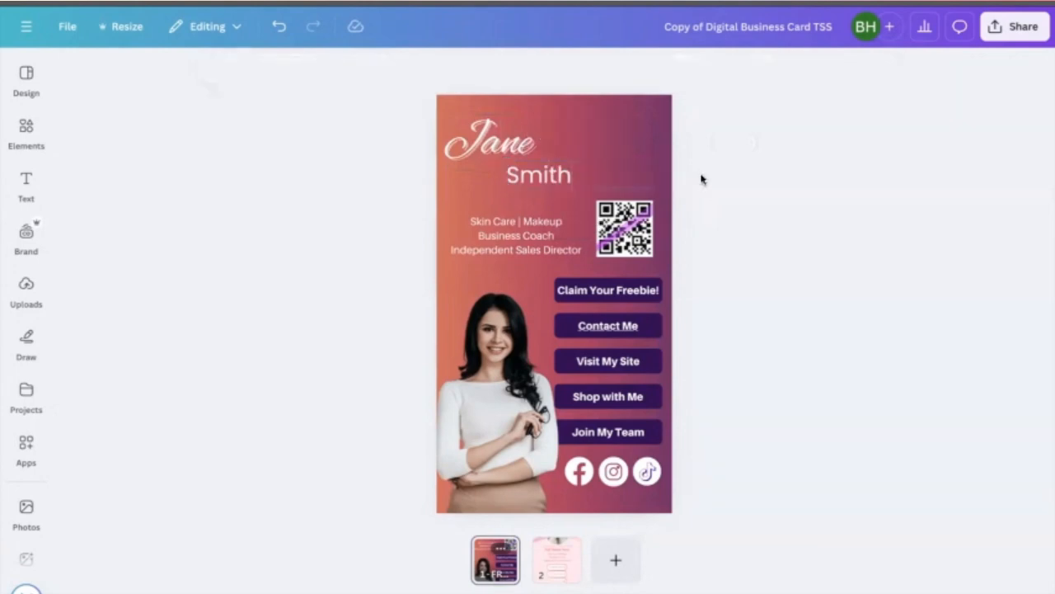
- Enlarge the script first-name text box and raise its font size to 277
{"action": "left_click", "coordinate": [504, 133]}
{"action": "left_click", "coordinate": [371, 144]}
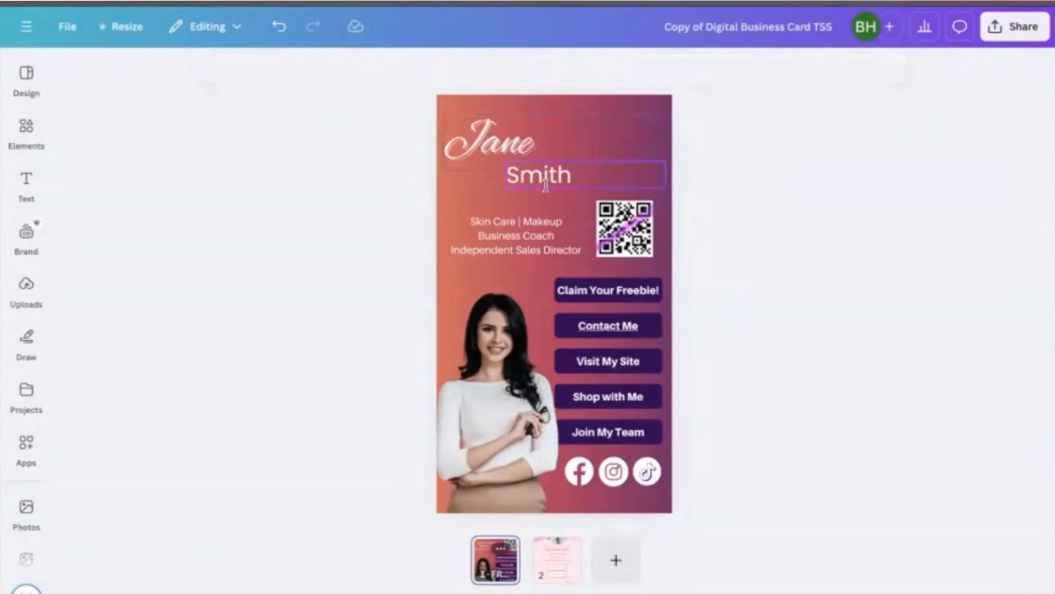
{"action": "left_click", "coordinate": [528, 135]}
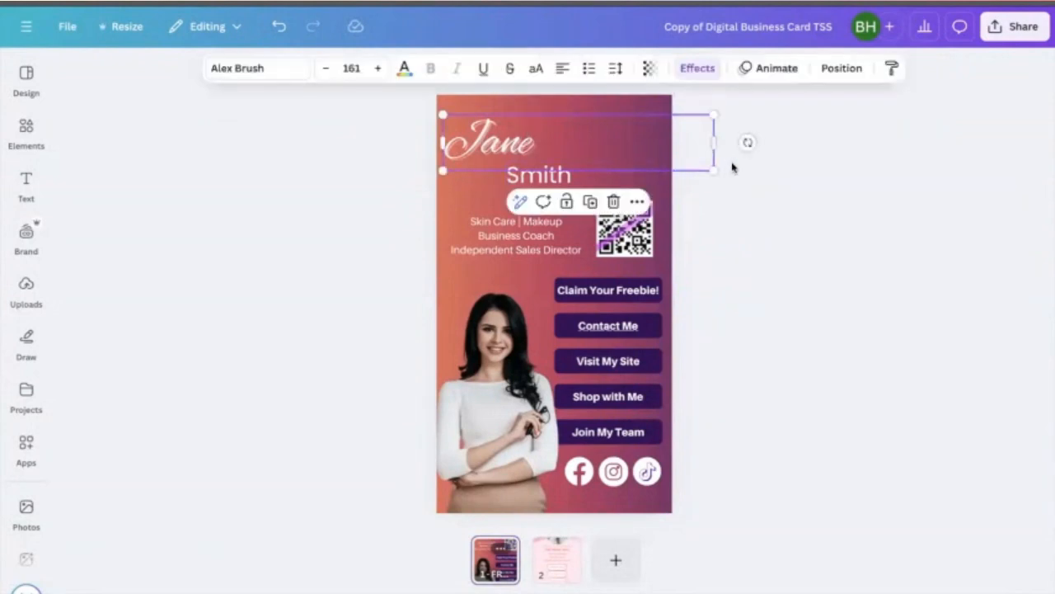
{"action": "left_click_drag", "start_coordinate": [713, 144], "coordinate": [613, 209]}
{"action": "left_click", "coordinate": [709, 145]}
{"action": "left_click", "coordinate": [577, 144]}
{"action": "left_click_drag", "start_coordinate": [574, 152], "coordinate": [572, 142]}
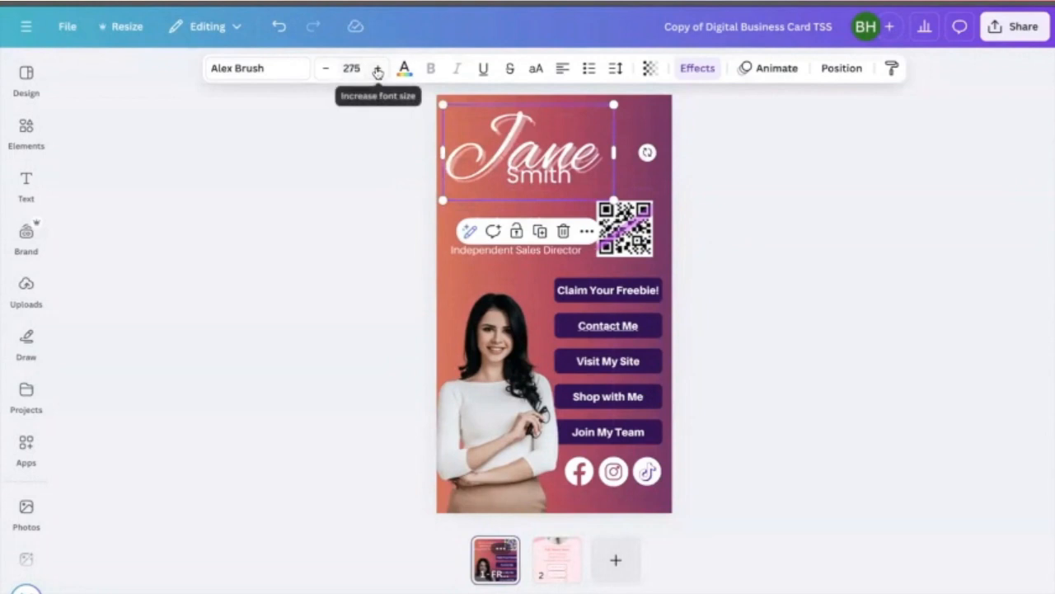
{"action": "left_click", "coordinate": [377, 70]}
{"action": "left_click", "coordinate": [377, 70]}
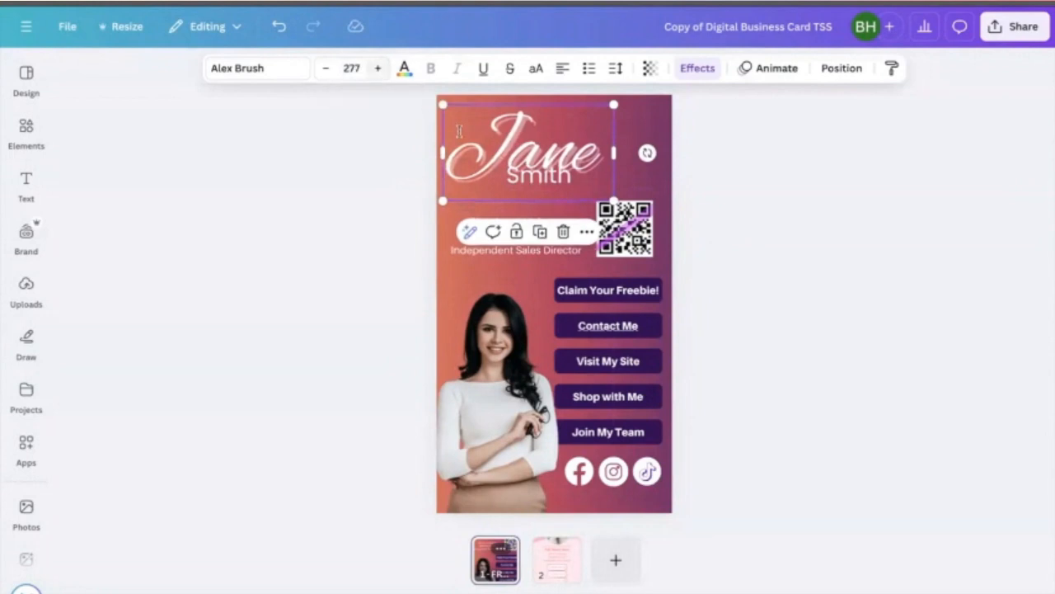
- Enlarge the last name to font size 108 and move it beneath the right end of the first name
{"action": "left_click", "coordinate": [523, 175]}
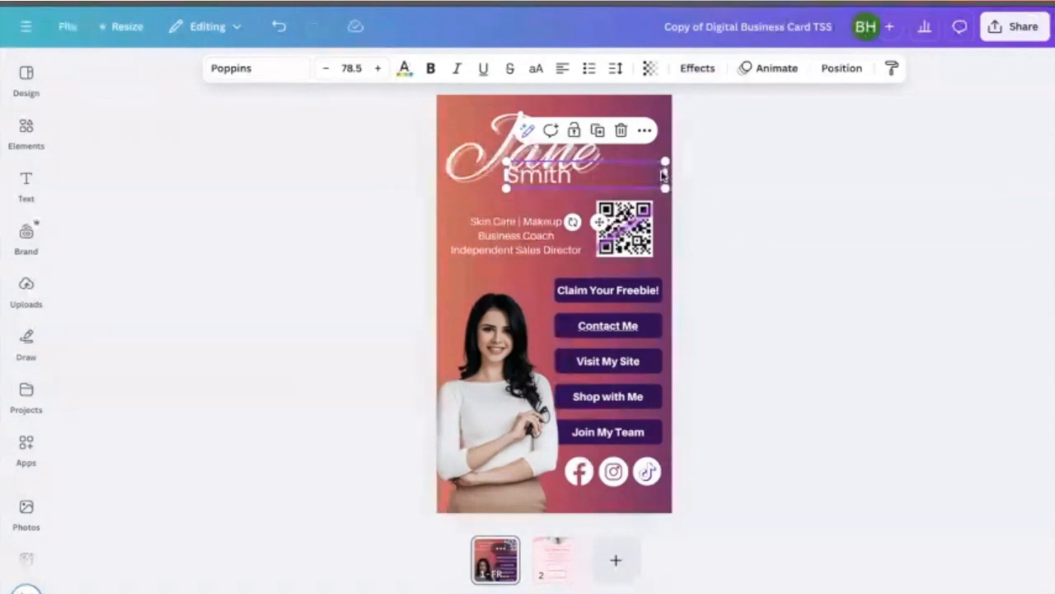
{"action": "left_click_drag", "start_coordinate": [665, 177], "coordinate": [733, 232]}
{"action": "left_click_drag", "start_coordinate": [735, 192], "coordinate": [620, 192]}
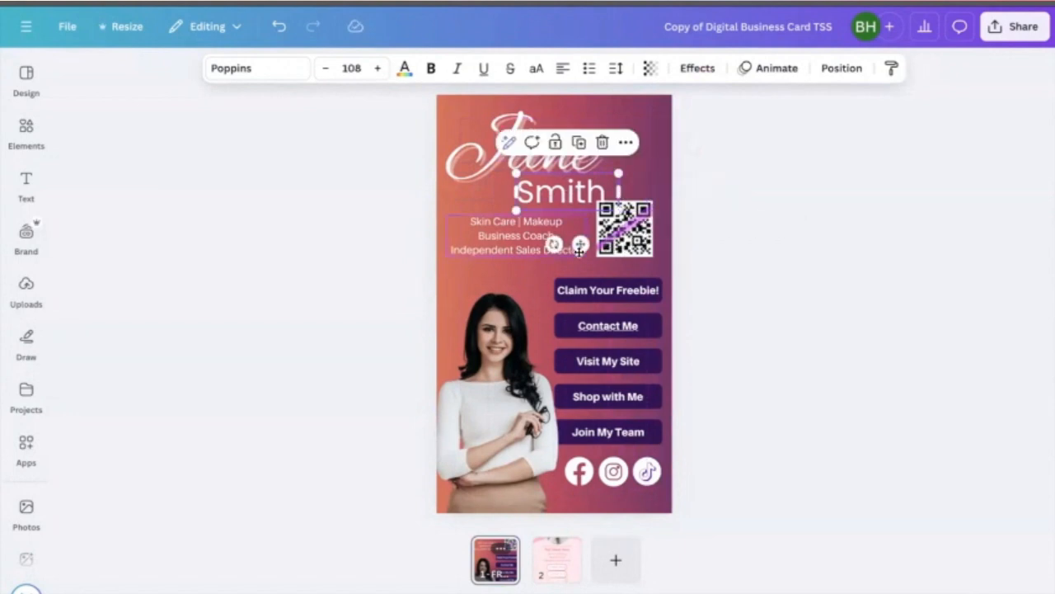
{"action": "left_click_drag", "start_coordinate": [583, 244], "coordinate": [611, 237]}
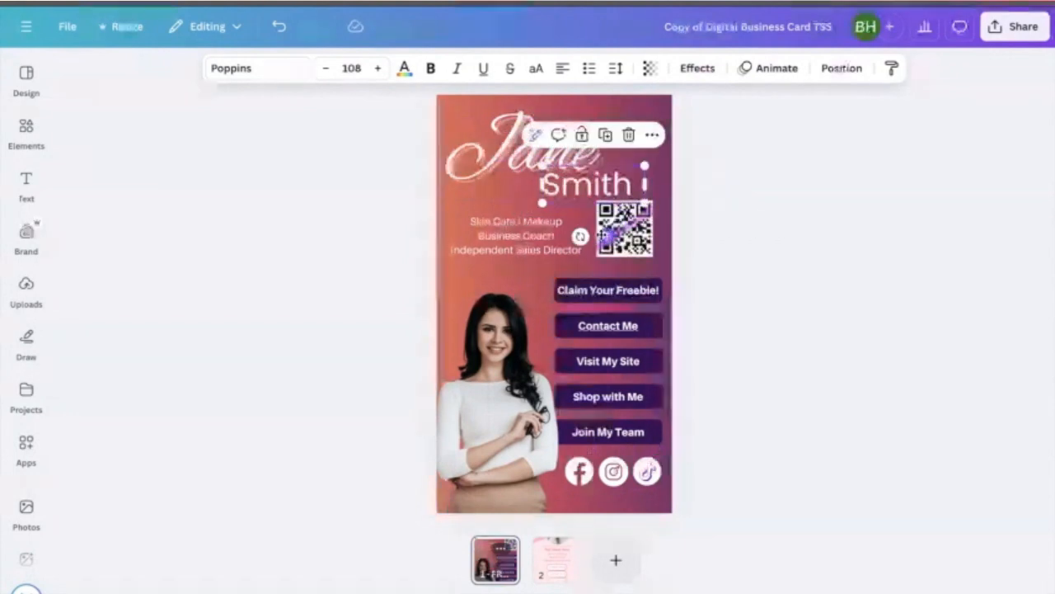
{"action": "left_click", "coordinate": [493, 153]}
{"action": "mouse_move", "coordinate": [493, 154]}
{"action": "left_mouse_down"}
{"action": "mouse_move", "coordinate": [493, 143]}
{"action": "mouse_move", "coordinate": [494, 152]}
{"action": "left_mouse_up"}
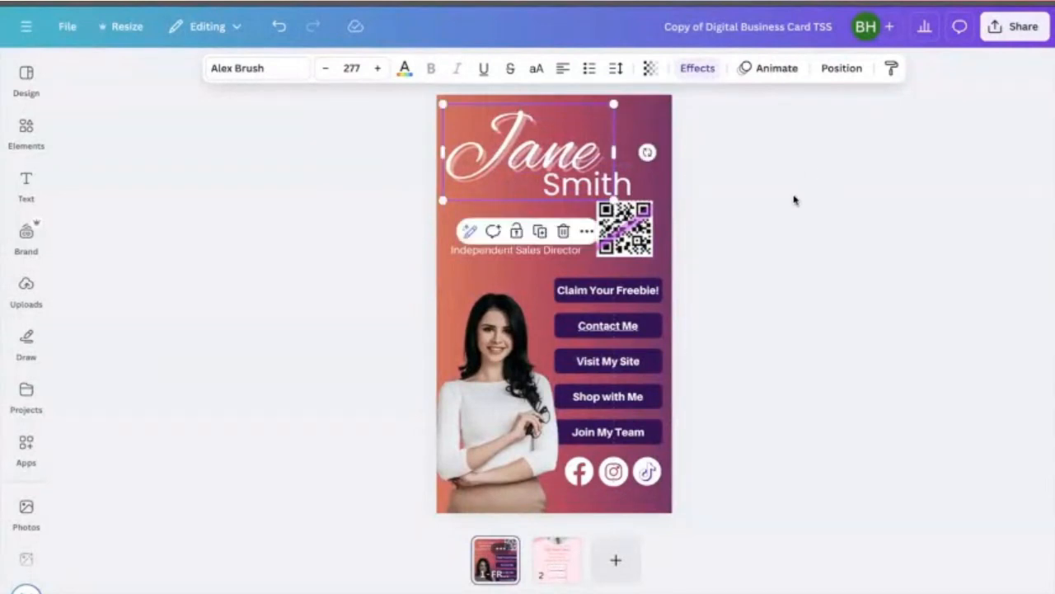
{"action": "left_click", "coordinate": [794, 200]}
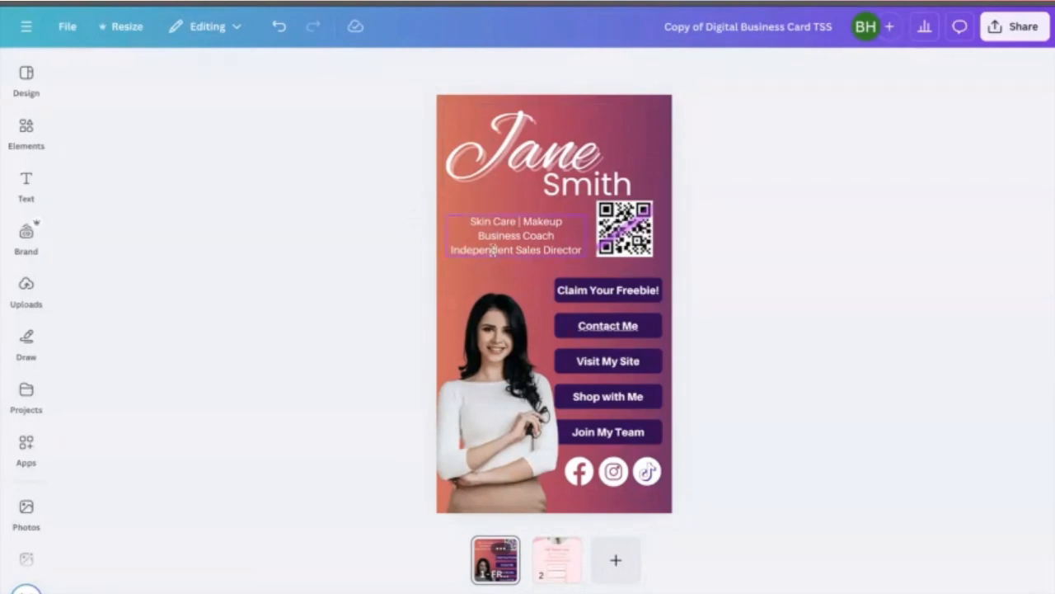
{"action": "left_click", "coordinate": [628, 240]}
{"action": "left_click_drag", "start_coordinate": [628, 234], "coordinate": [630, 233]}
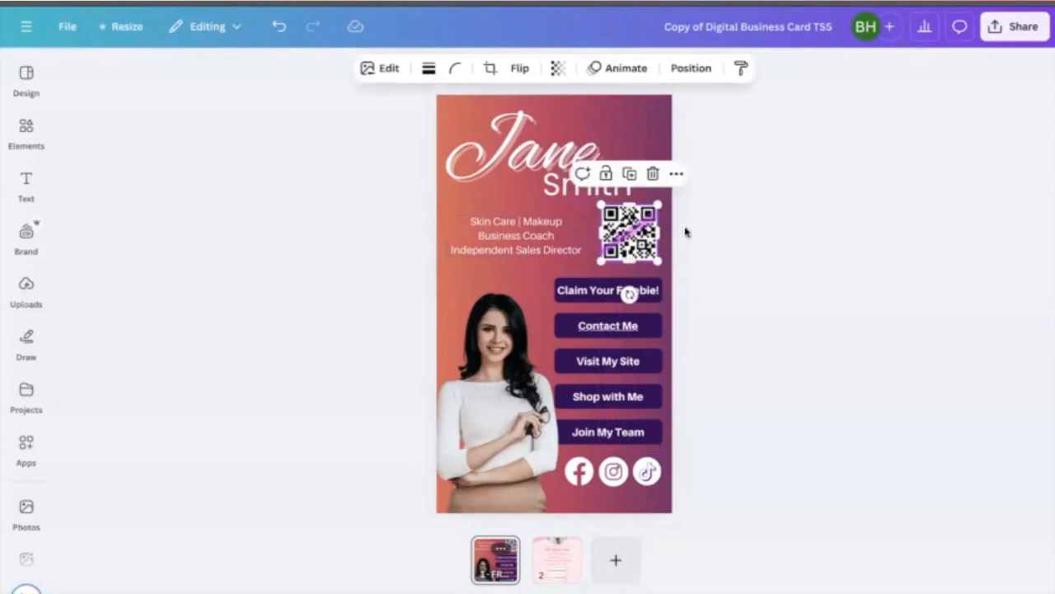
{"action": "left_click", "coordinate": [720, 220]}
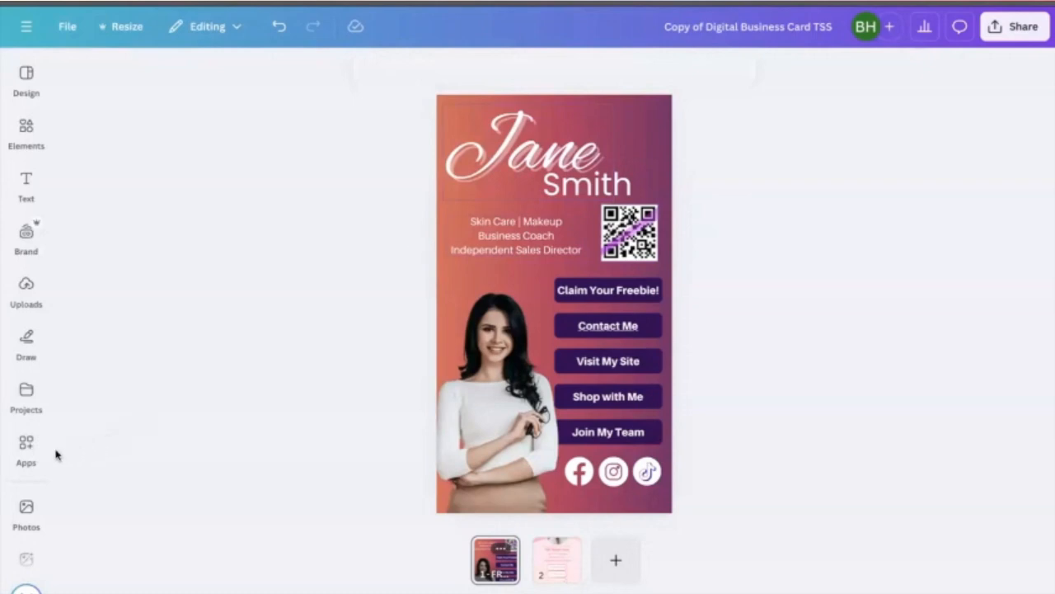
- Search the apps for QR code and open the QR code app
{"action": "left_click", "coordinate": [25, 446]}
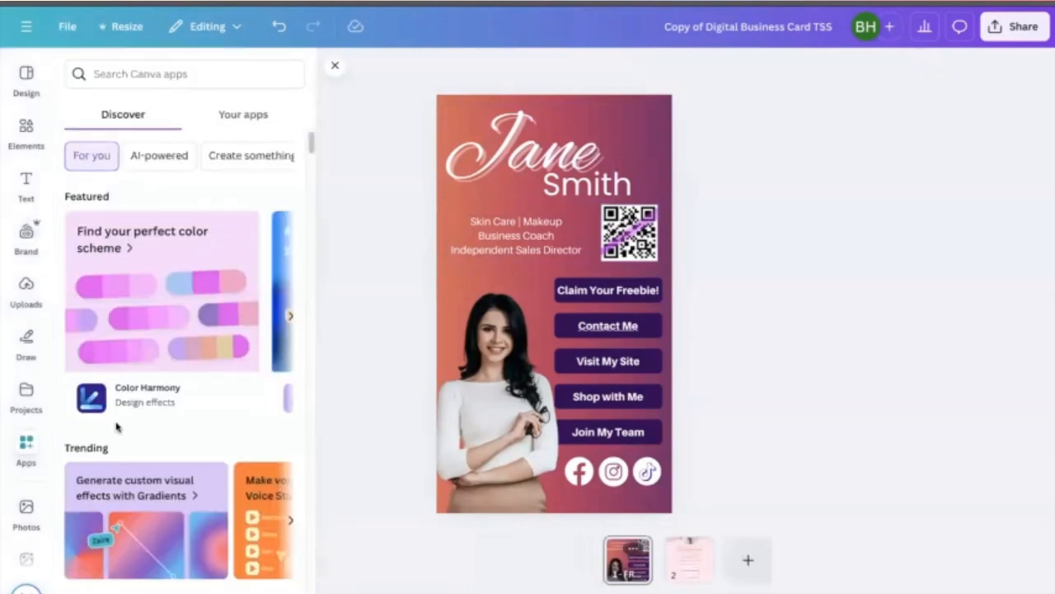
{"action": "left_click", "coordinate": [139, 74]}
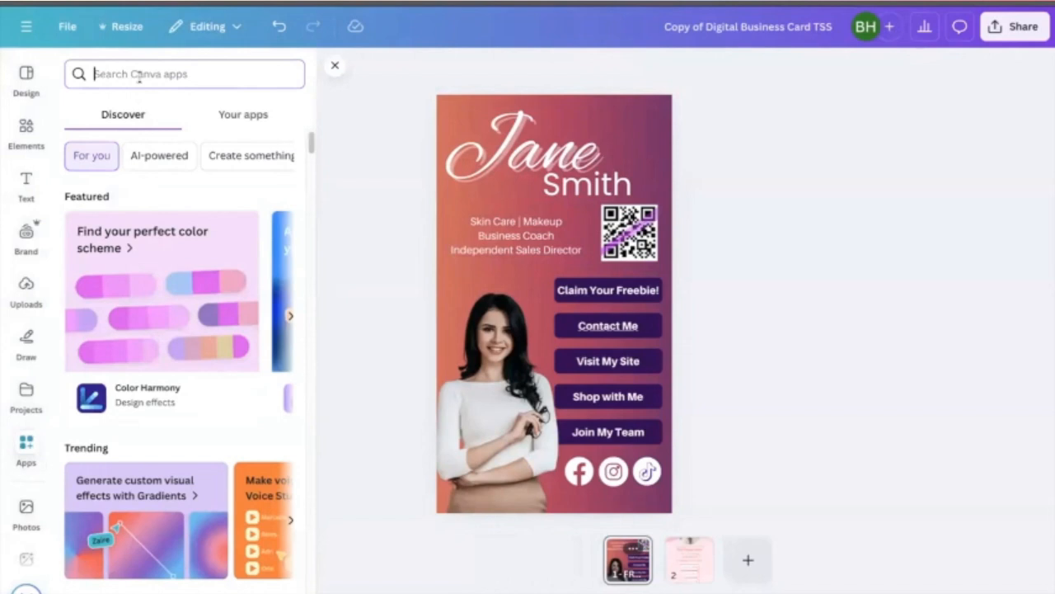
{"action": "type", "text": "qr"}
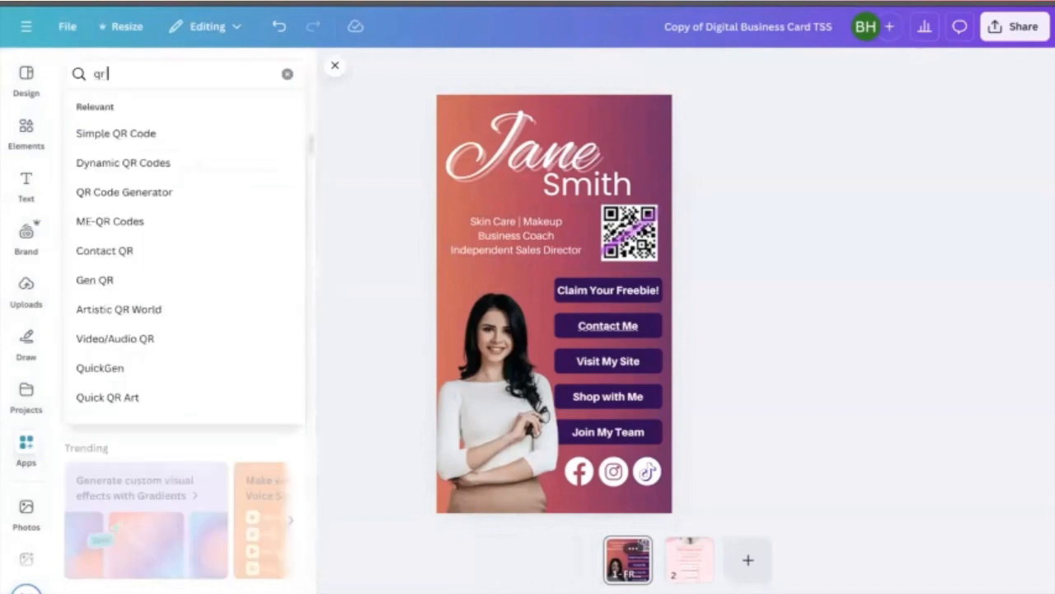
{"action": "type", "text": " code"}
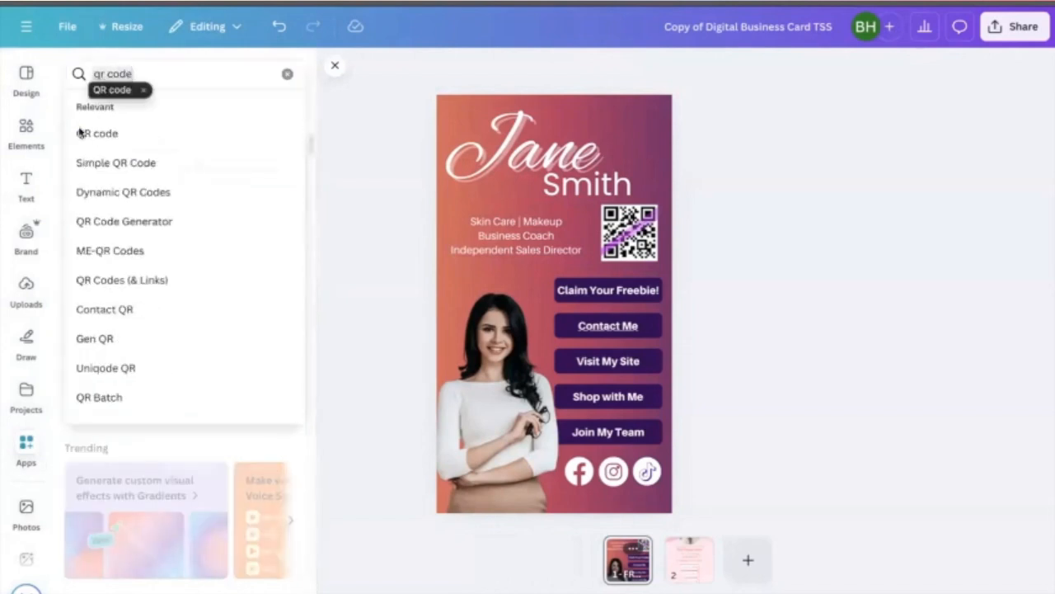
{"action": "left_click", "coordinate": [116, 130]}
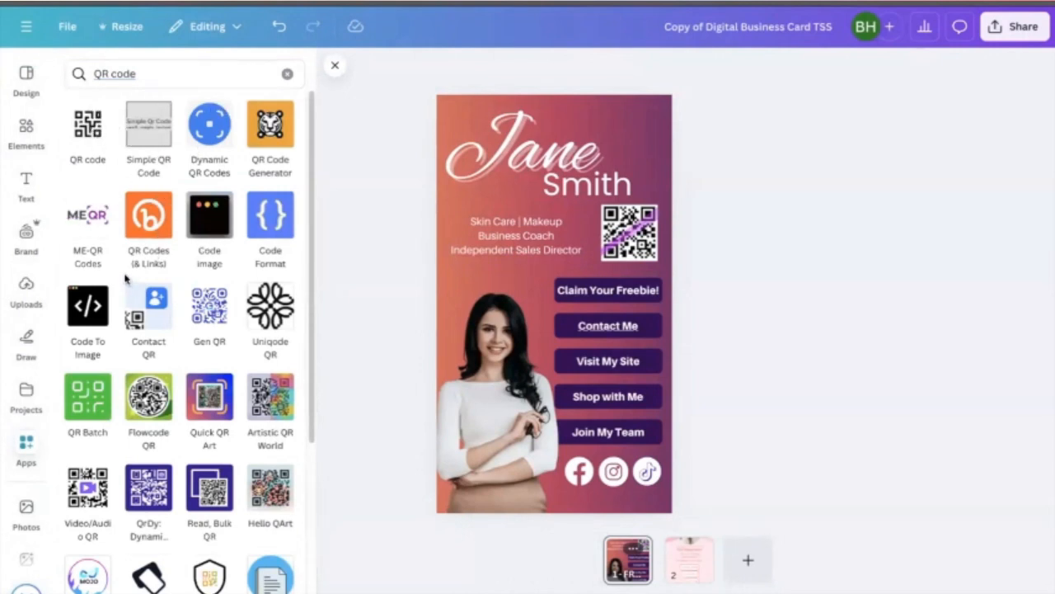
{"action": "left_click", "coordinate": [87, 131]}
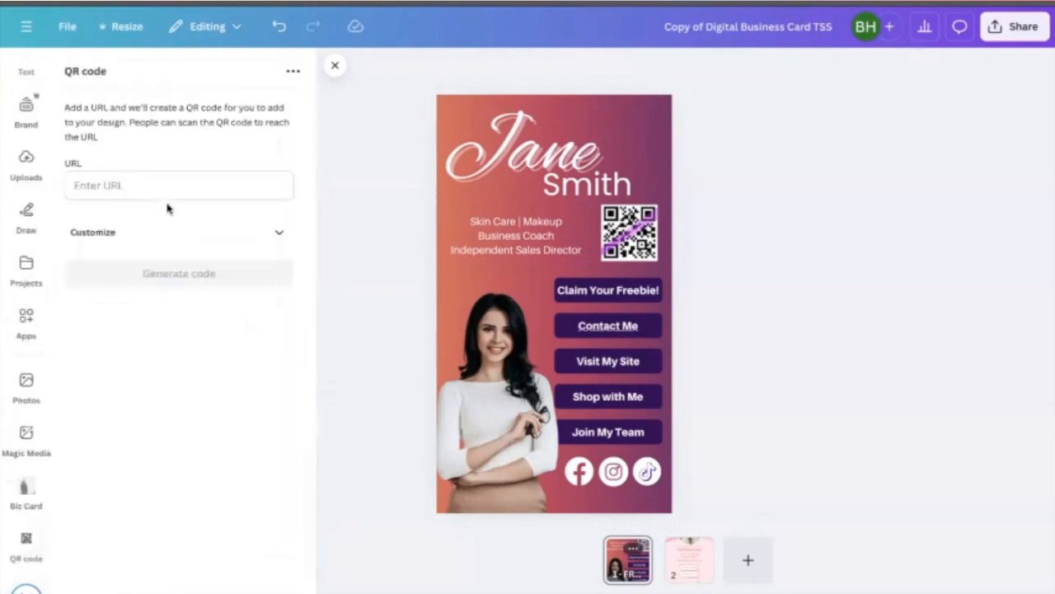
{"action": "type", "text": "w"}
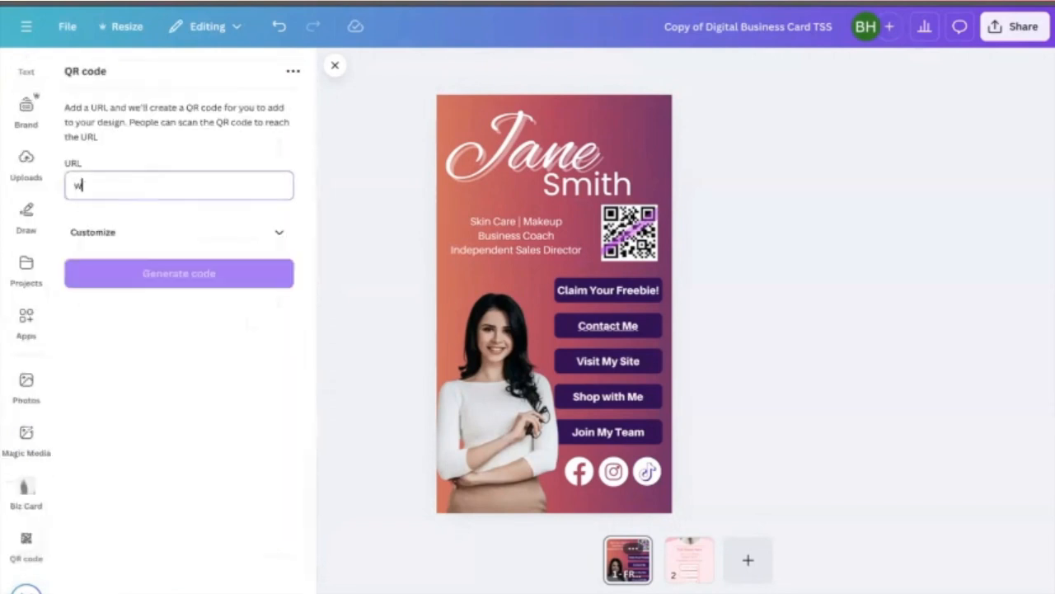
{"action": "type", "text": "ww.team"}
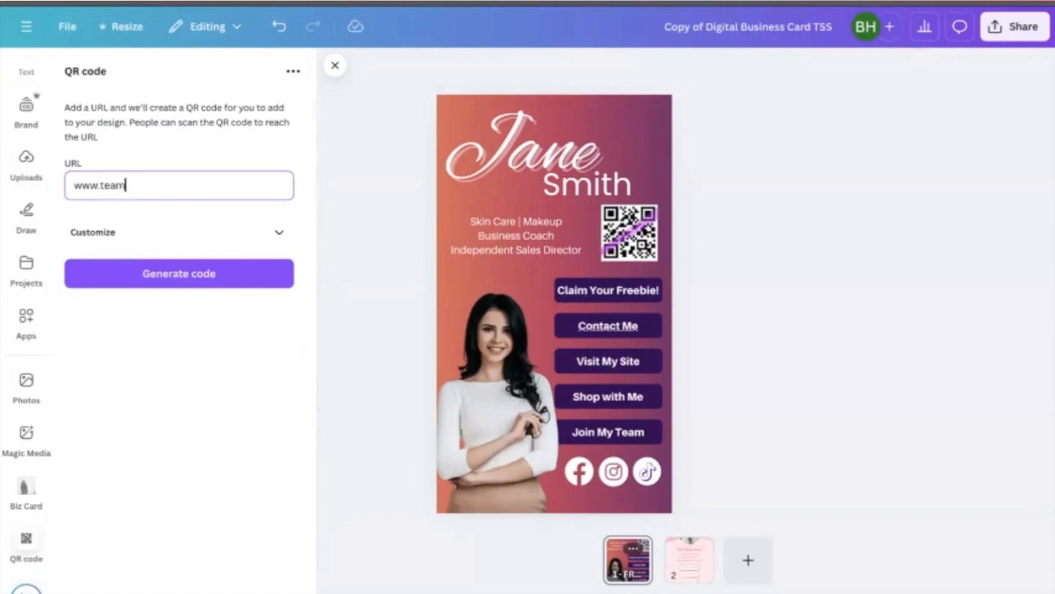
{"action": "type", "text": "streatmsolutions.com"}
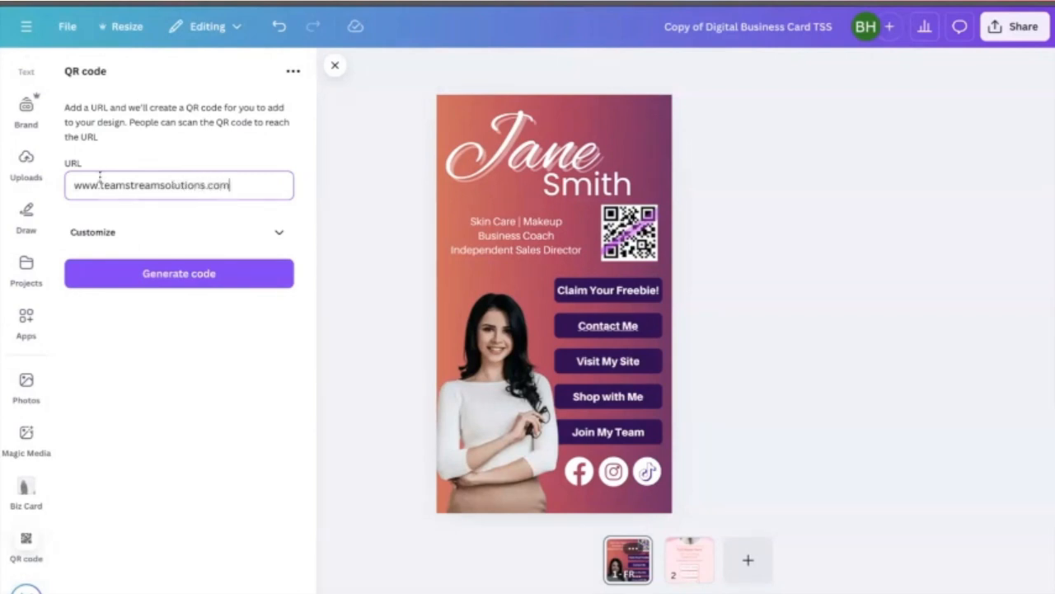
{"action": "left_click", "coordinate": [170, 243]}
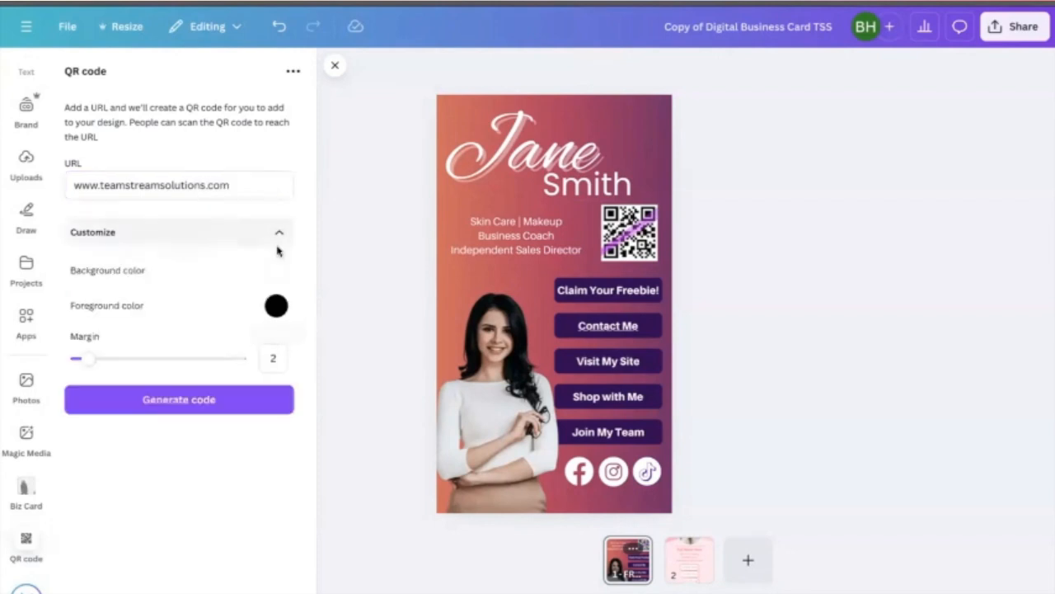
{"action": "left_click", "coordinate": [174, 400]}
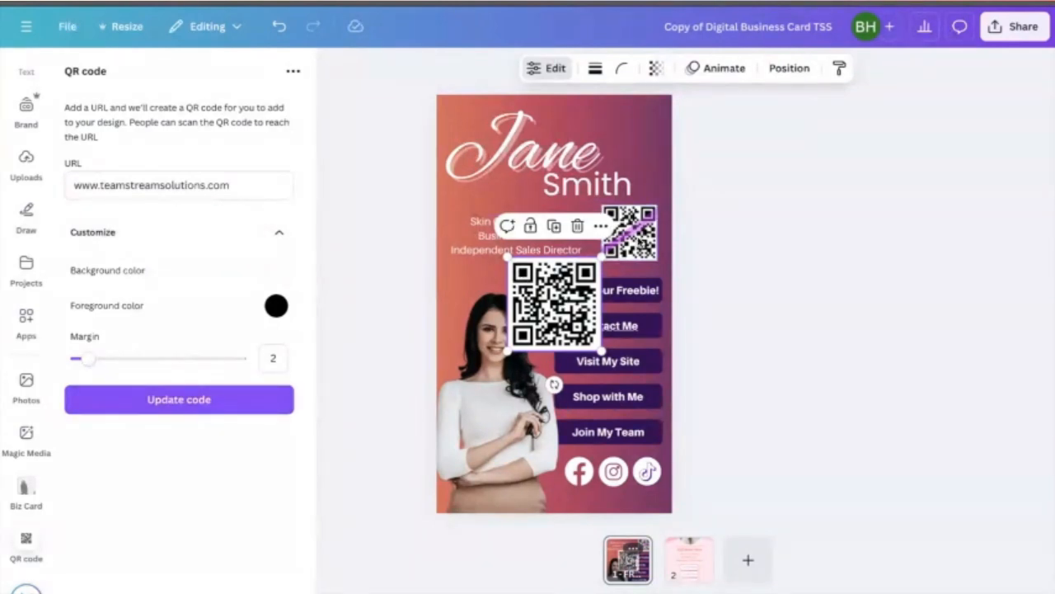
- Delete the old QR code and move and resize the new QR code into its spot beside the job titles
{"action": "left_click", "coordinate": [631, 234]}
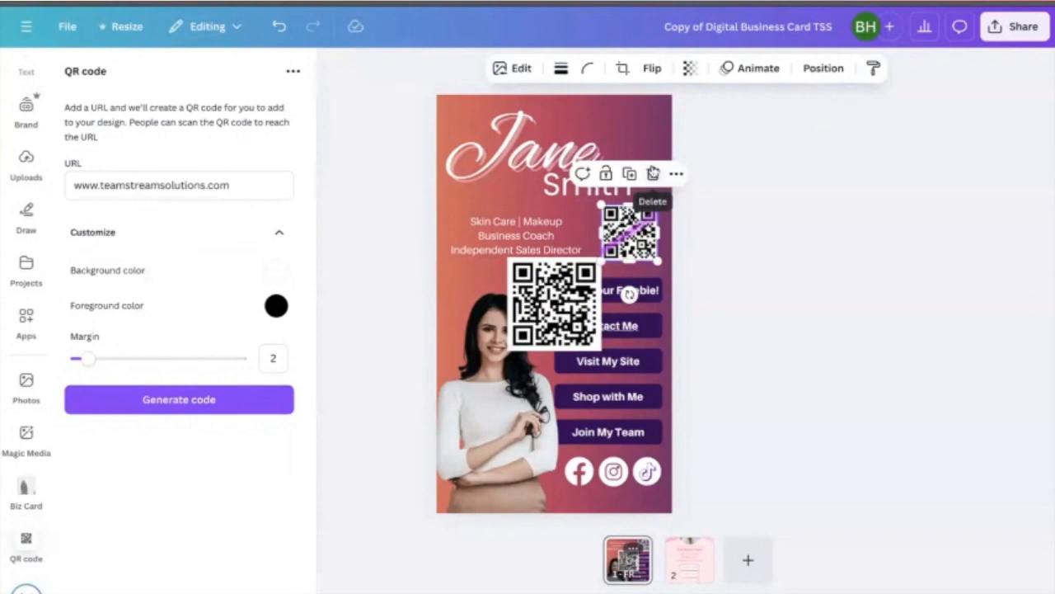
{"action": "left_click", "coordinate": [653, 173]}
{"action": "left_click", "coordinate": [571, 320]}
{"action": "left_click_drag", "start_coordinate": [570, 320], "coordinate": [631, 234]}
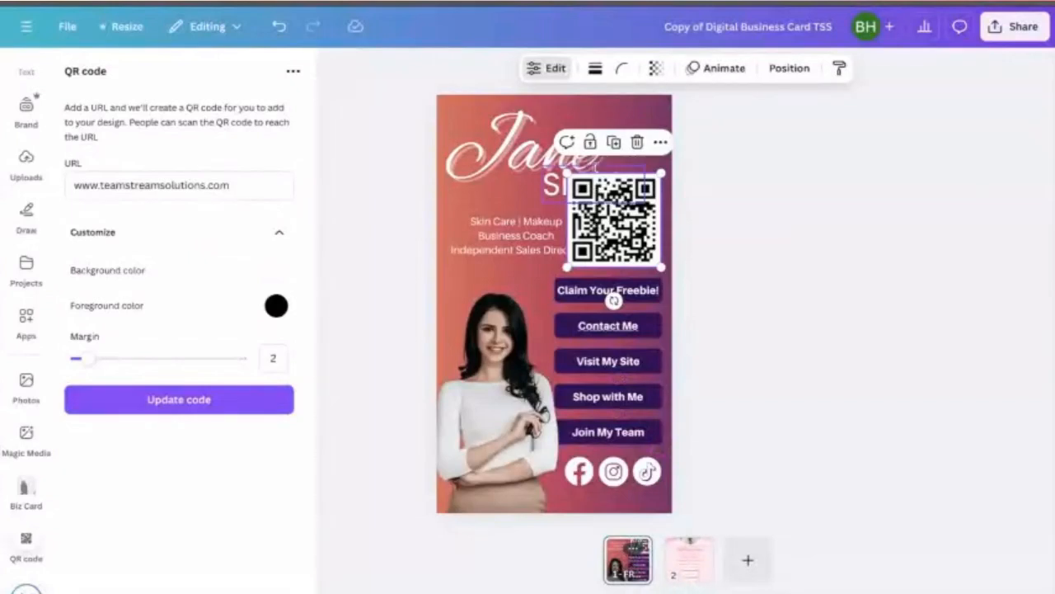
{"action": "left_click_drag", "start_coordinate": [567, 175], "coordinate": [589, 203]}
{"action": "left_click", "coordinate": [749, 269]}
{"action": "left_click", "coordinate": [650, 241]}
{"action": "left_click_drag", "start_coordinate": [647, 241], "coordinate": [647, 241]}
{"action": "left_click", "coordinate": [729, 273]}
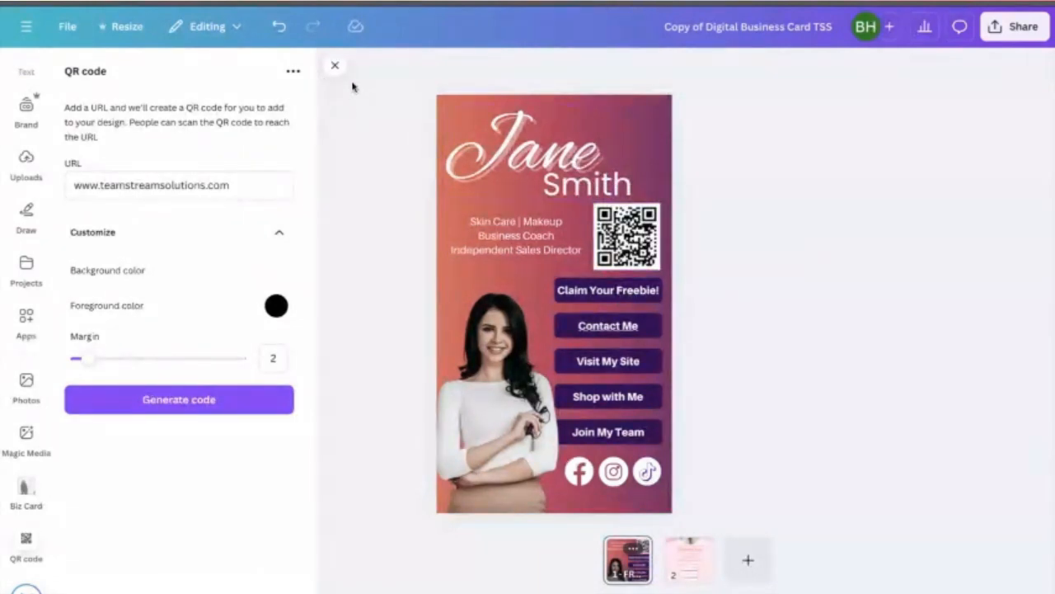
- Change the 'Visit My Site' button text to 'Book with Me!'
{"action": "left_click", "coordinate": [335, 67]}
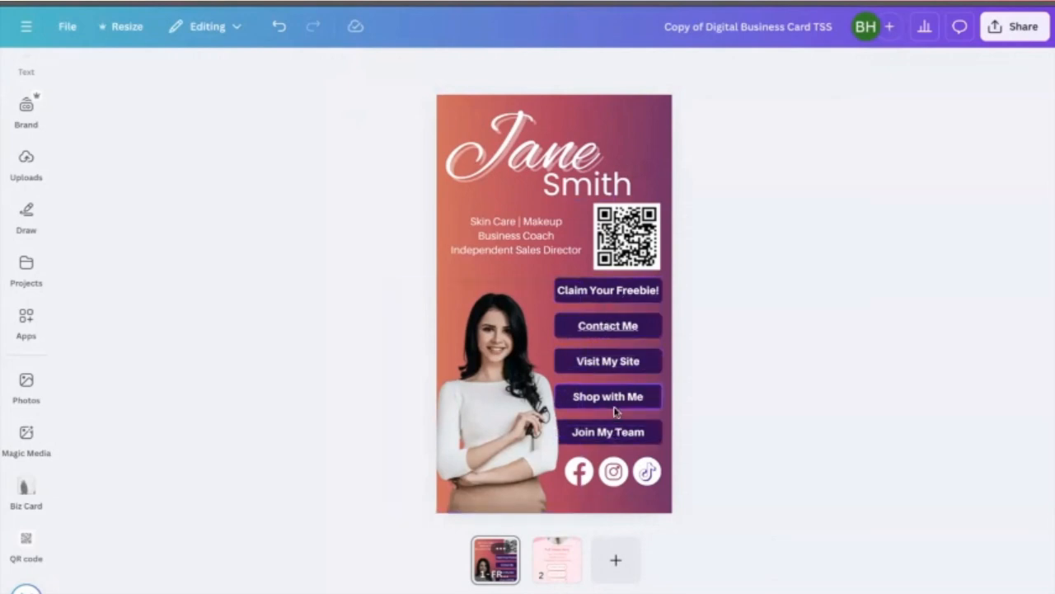
{"action": "left_click", "coordinate": [605, 361]}
{"action": "left_click", "coordinate": [604, 361]}
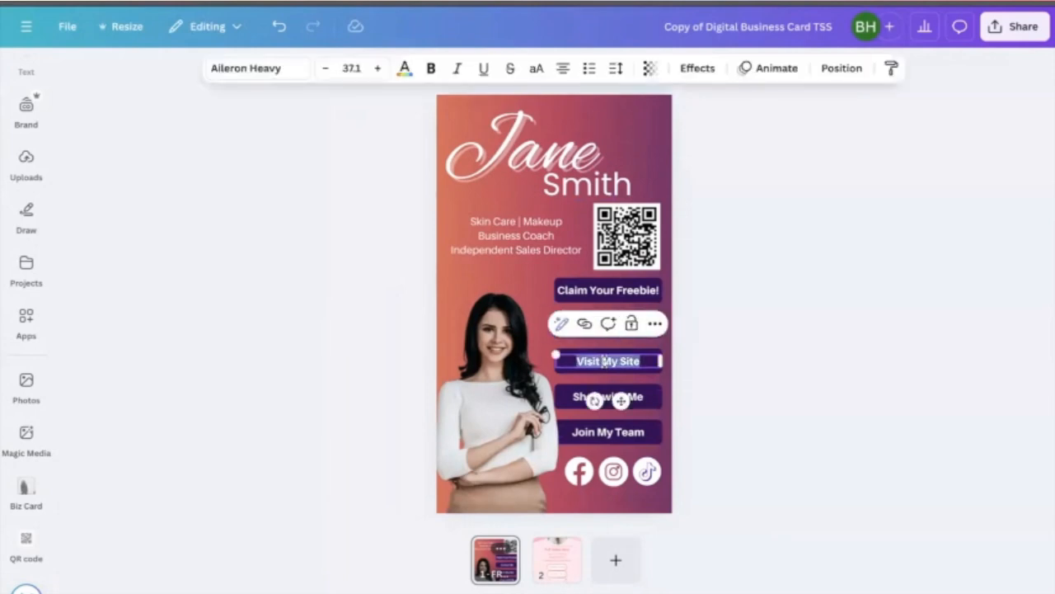
{"action": "type", "text": "Book wit"}
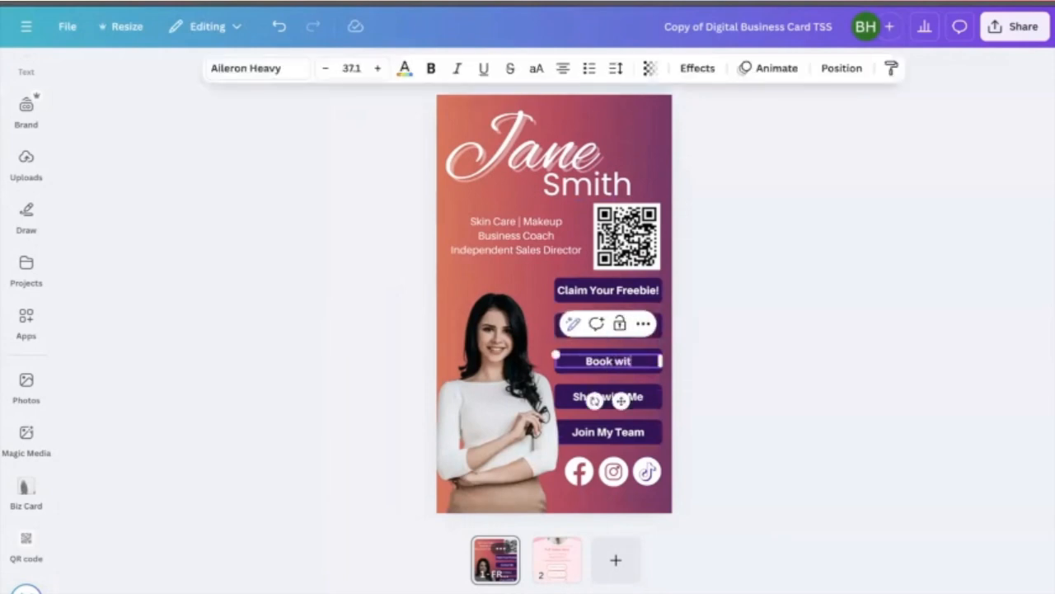
{"action": "type", "text": "h Me!"}
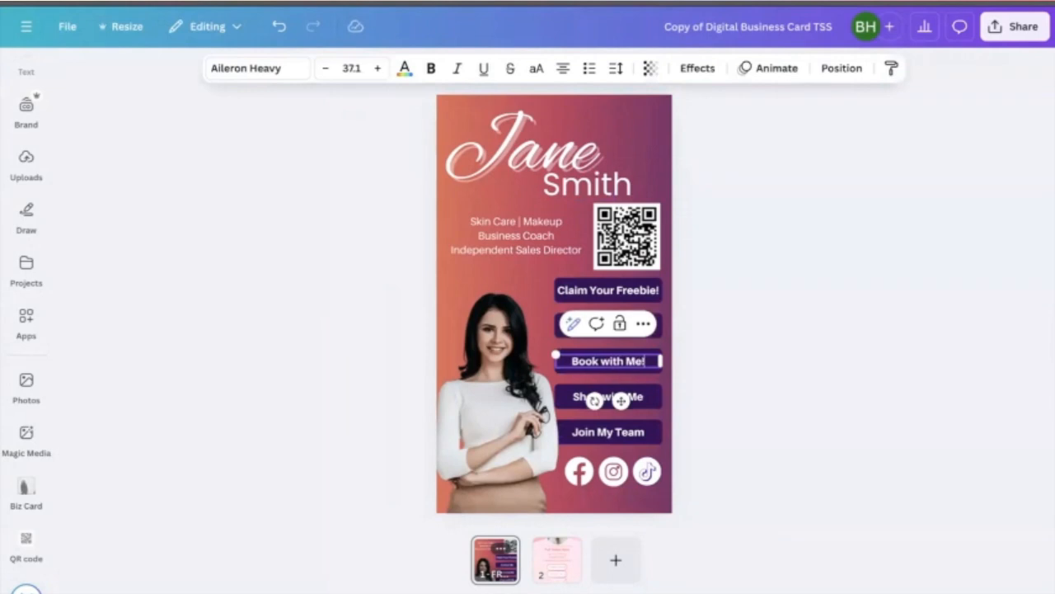
{"action": "left_click", "coordinate": [711, 339]}
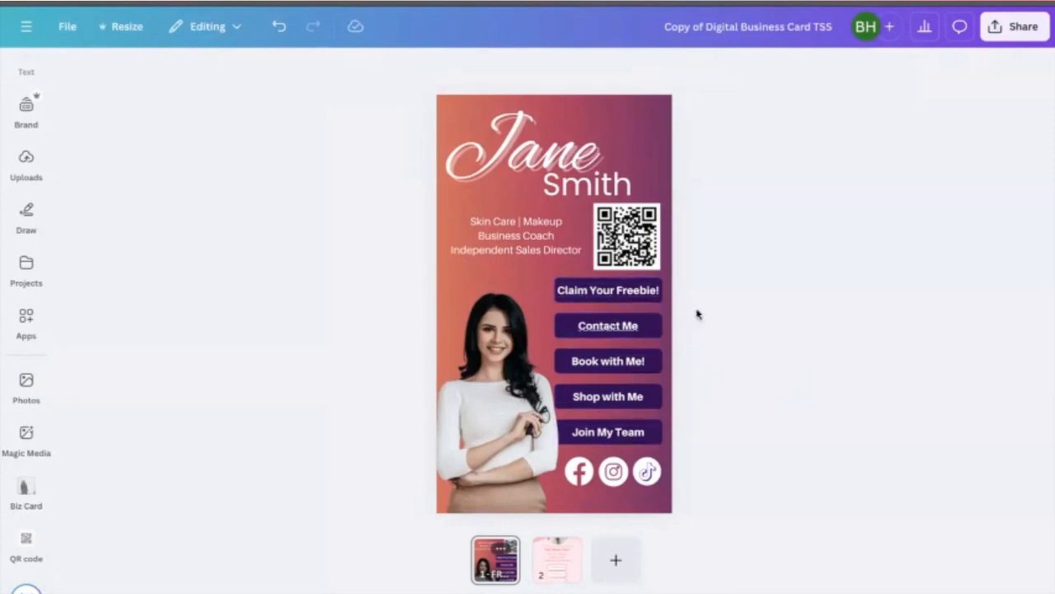
{"action": "left_click", "coordinate": [611, 395]}
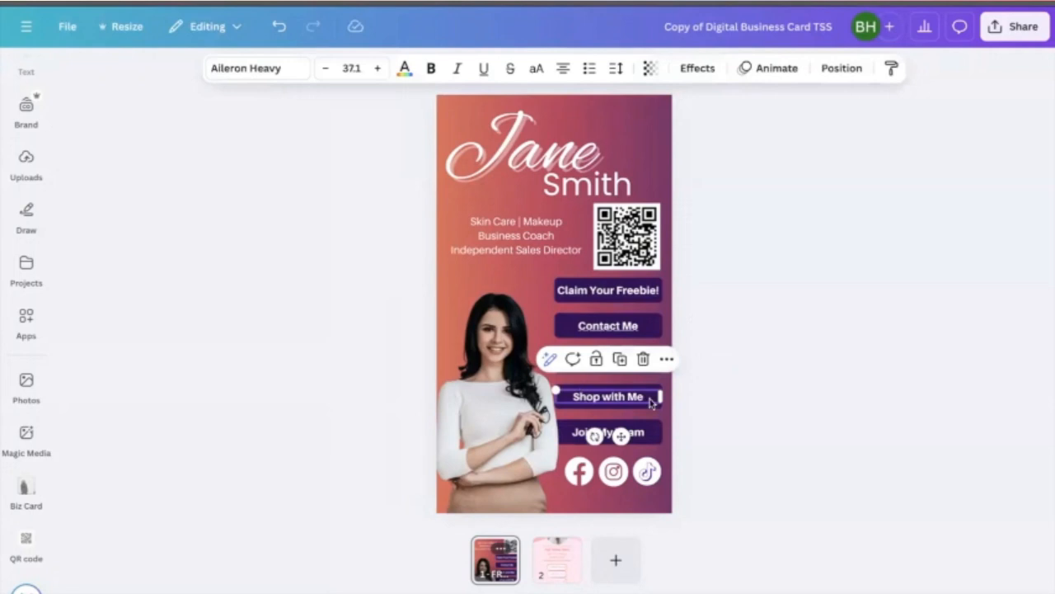
{"action": "left_click", "coordinate": [666, 361]}
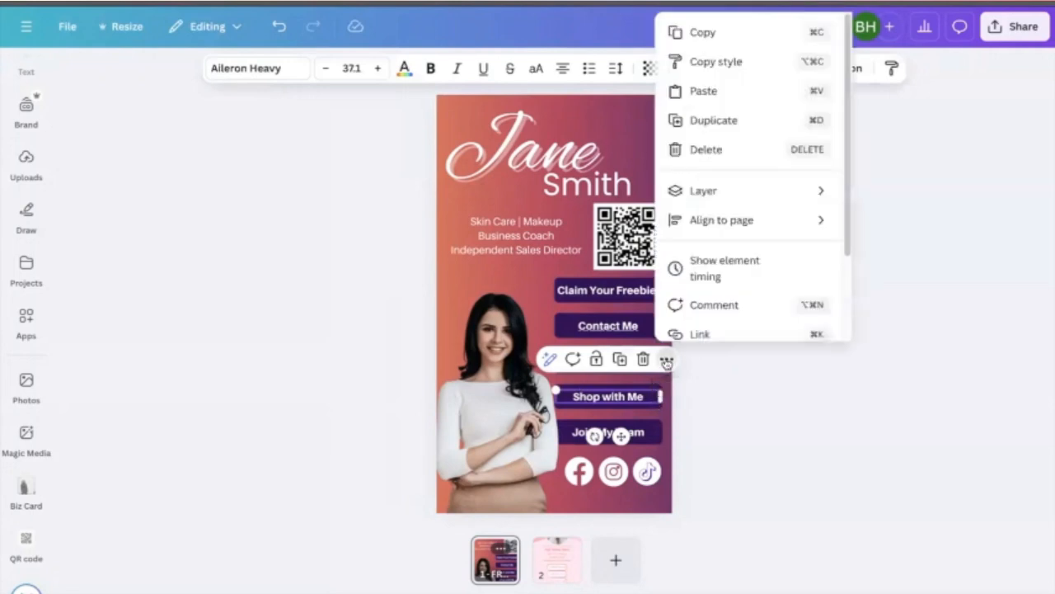
{"action": "scroll", "coordinate": [699, 323], "scroll_direction": "down", "scroll_amount": 1}
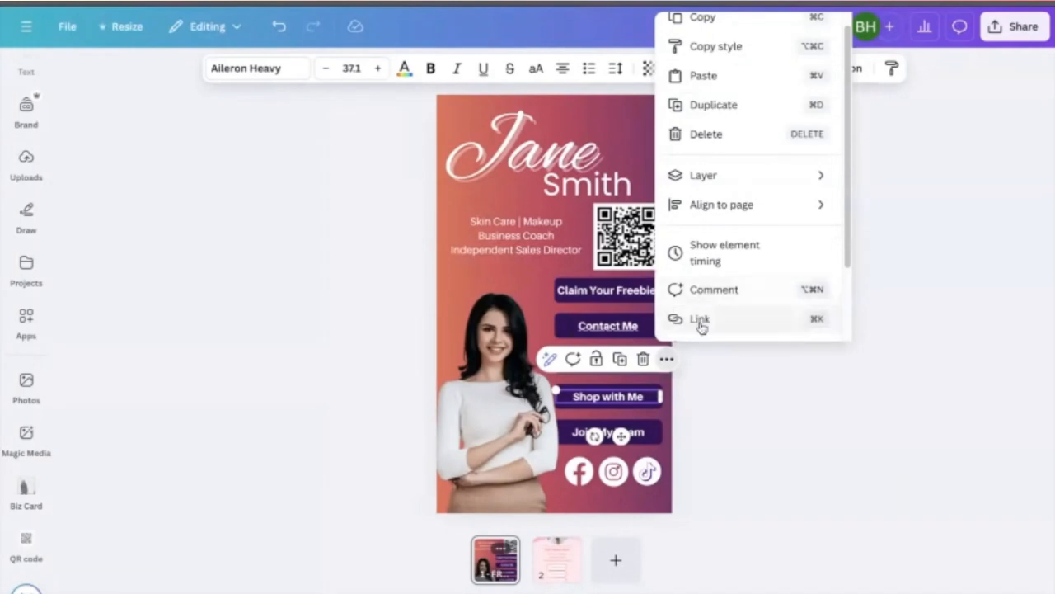
{"action": "left_click", "coordinate": [692, 320]}
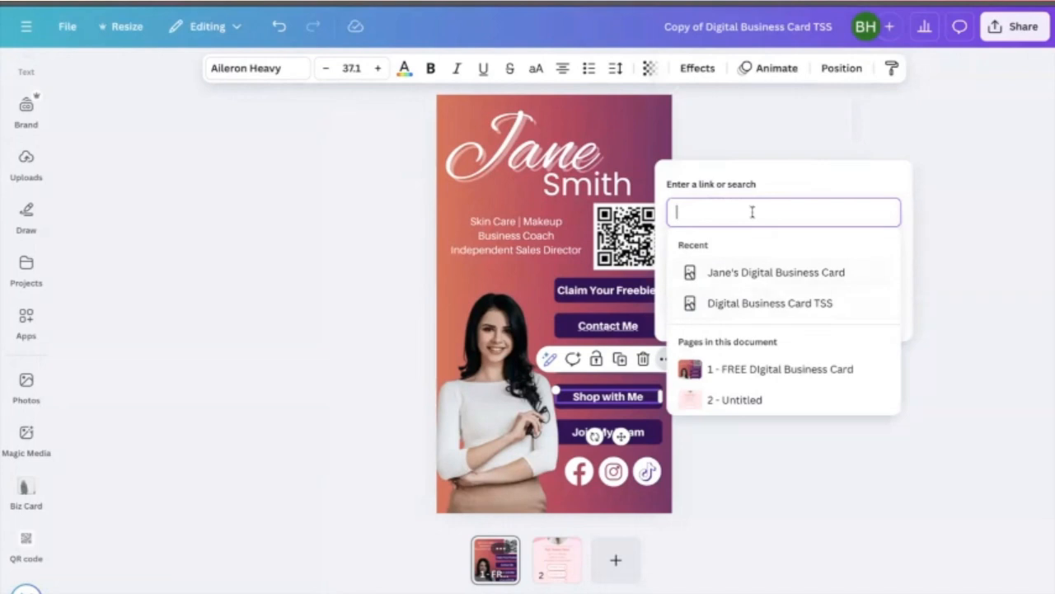
{"action": "type", "text": "www.t"}
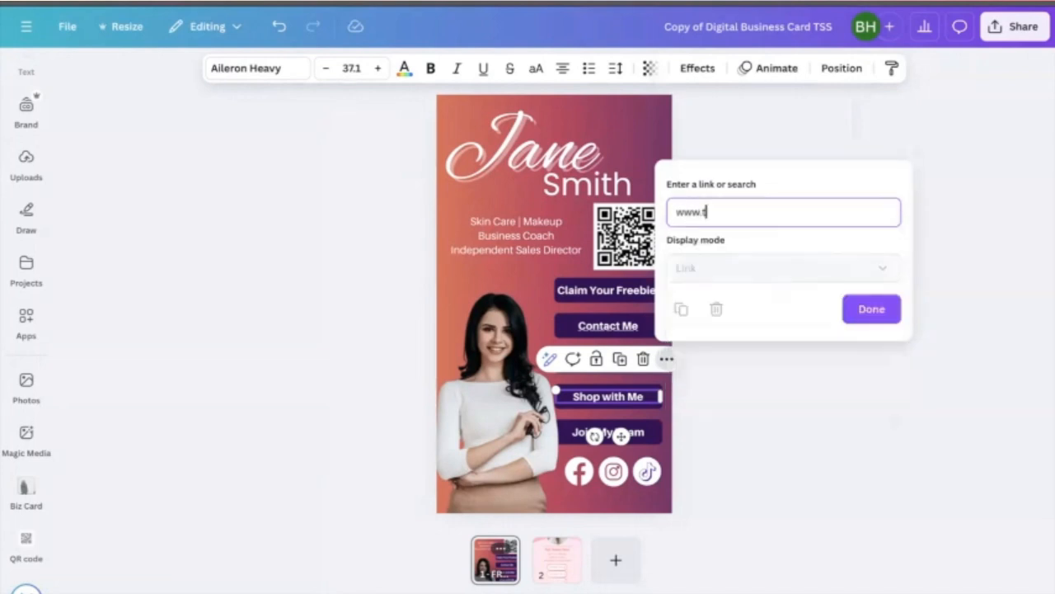
{"action": "type", "text": "eamstreamsolutio"}
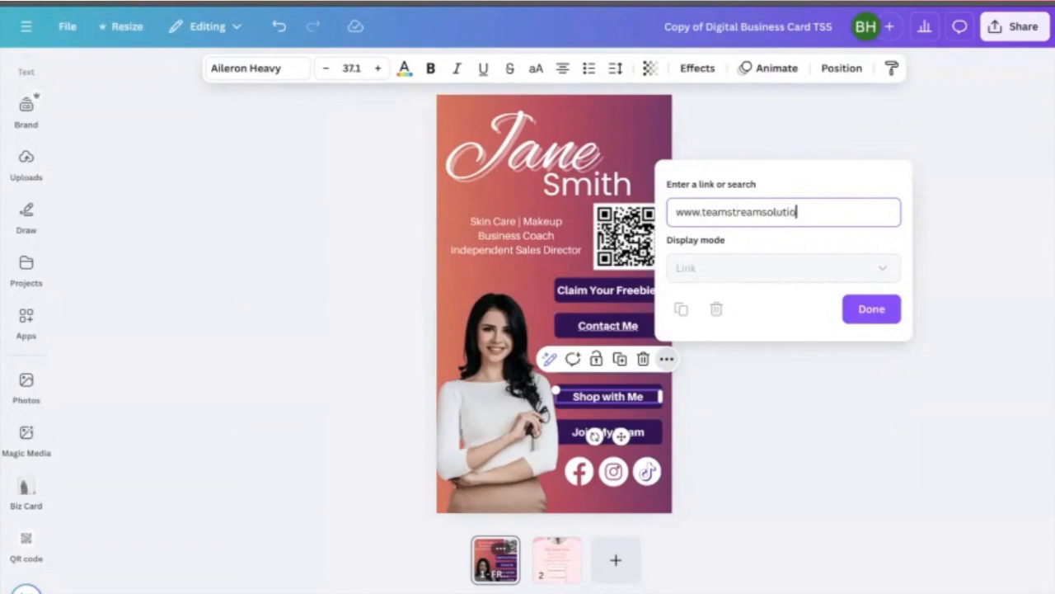
{"action": "type", "text": "ns.com"}
{"action": "left_click", "coordinate": [871, 308]}
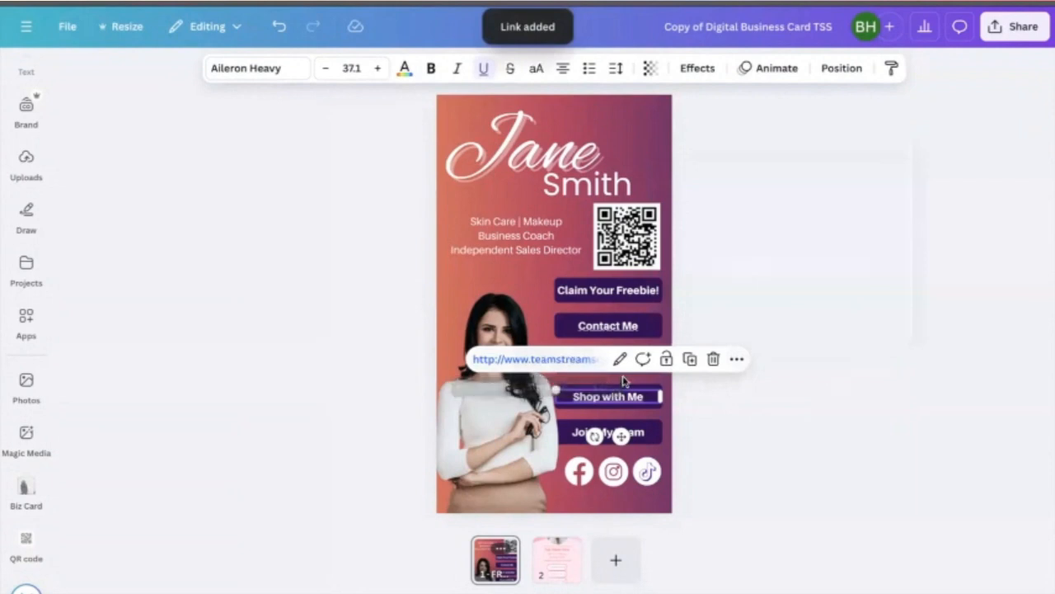
{"action": "left_click", "coordinate": [799, 396]}
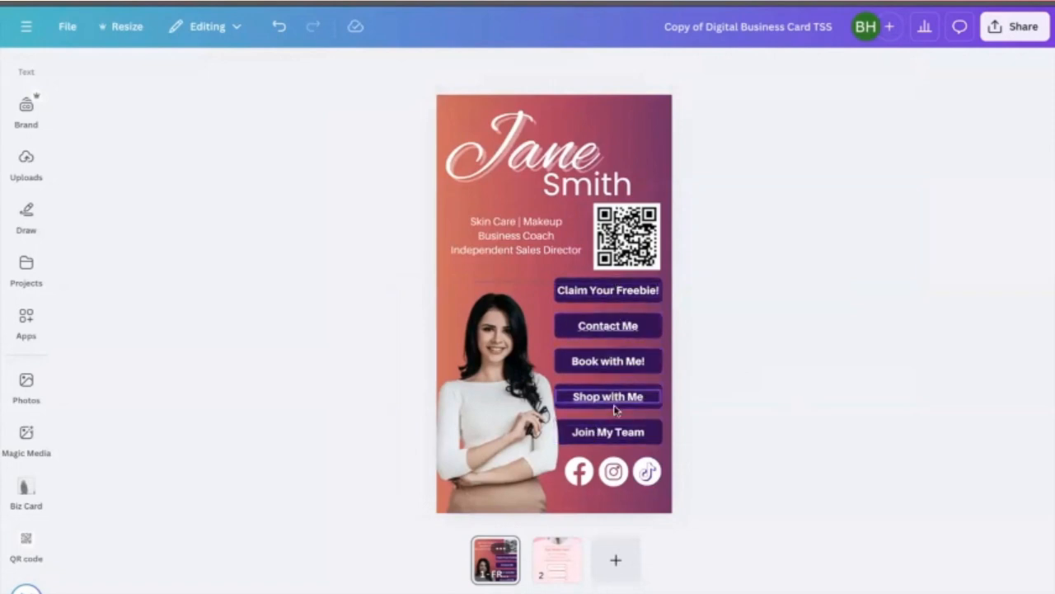
- Replace the 'Contact Me' button's phone link with a mailto link to the business e-mail address
{"action": "left_click", "coordinate": [601, 361]}
{"action": "left_click", "coordinate": [730, 343]}
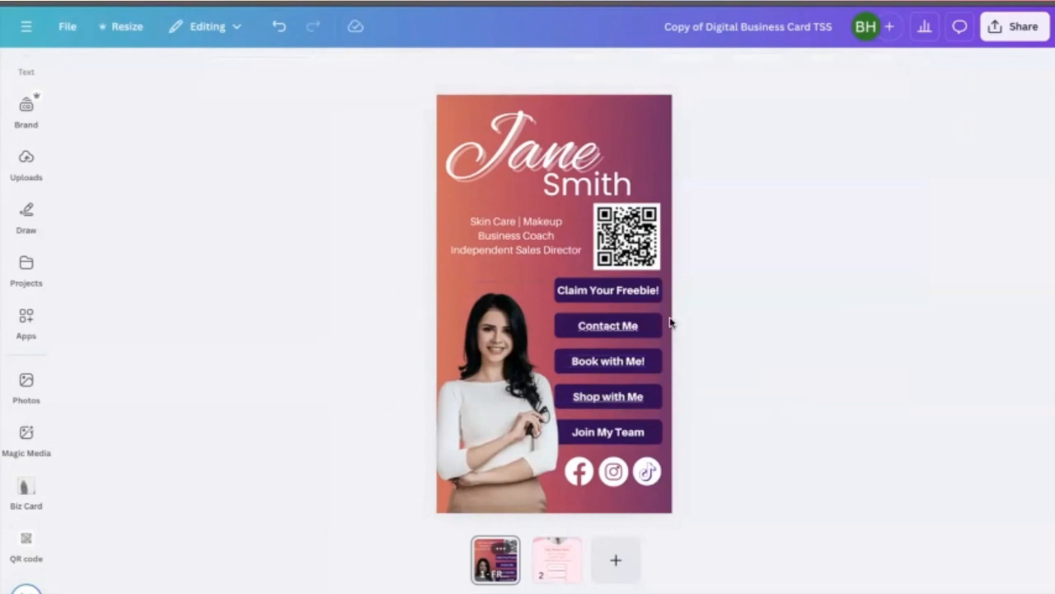
{"action": "left_click", "coordinate": [616, 322]}
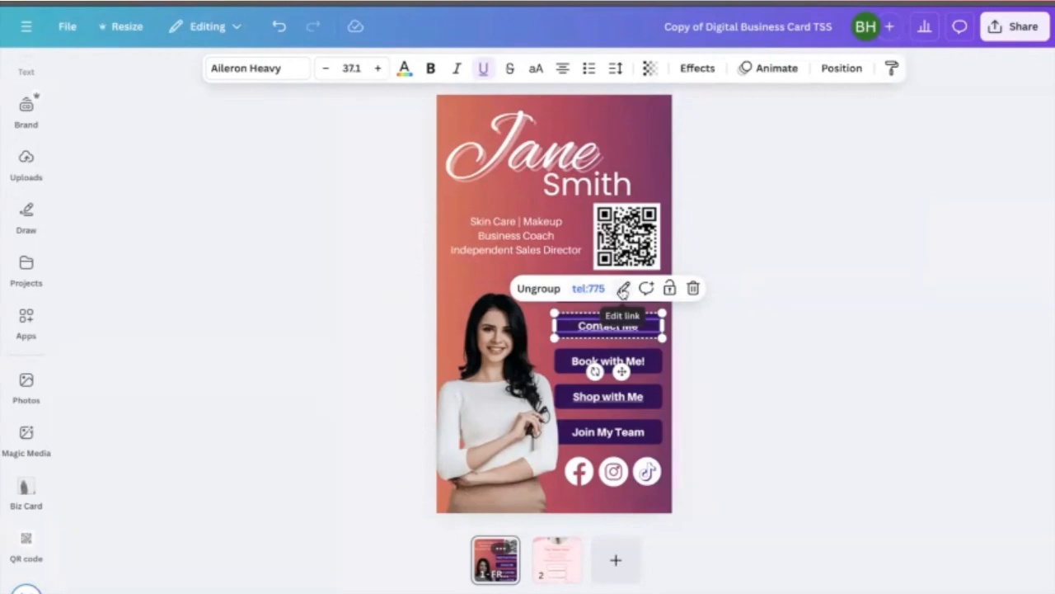
{"action": "left_click", "coordinate": [624, 288]}
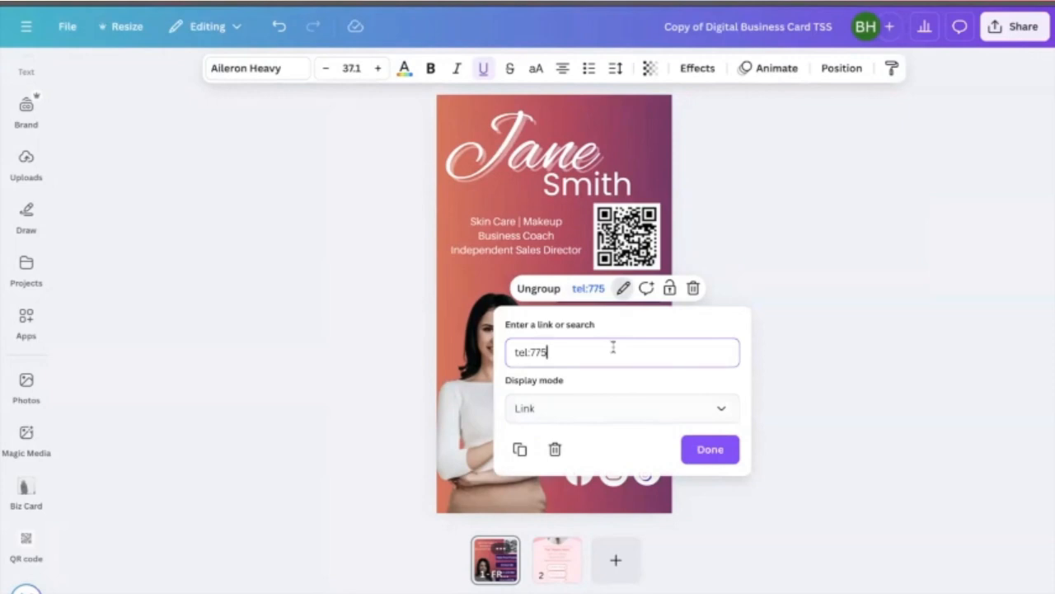
{"action": "type", "text": "6551234"}
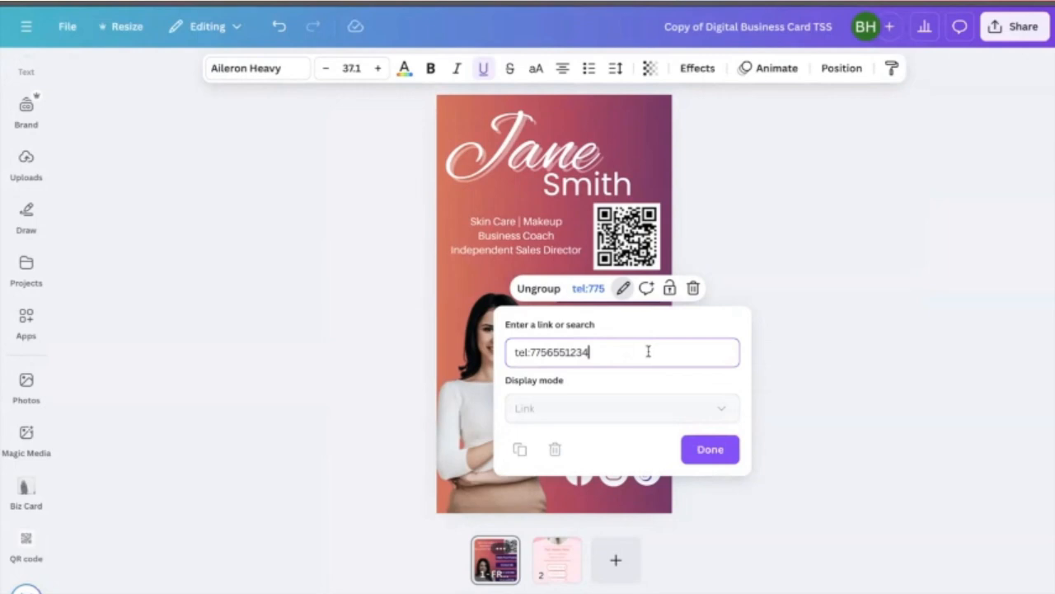
{"action": "left_click_drag", "start_coordinate": [590, 353], "coordinate": [507, 347]}
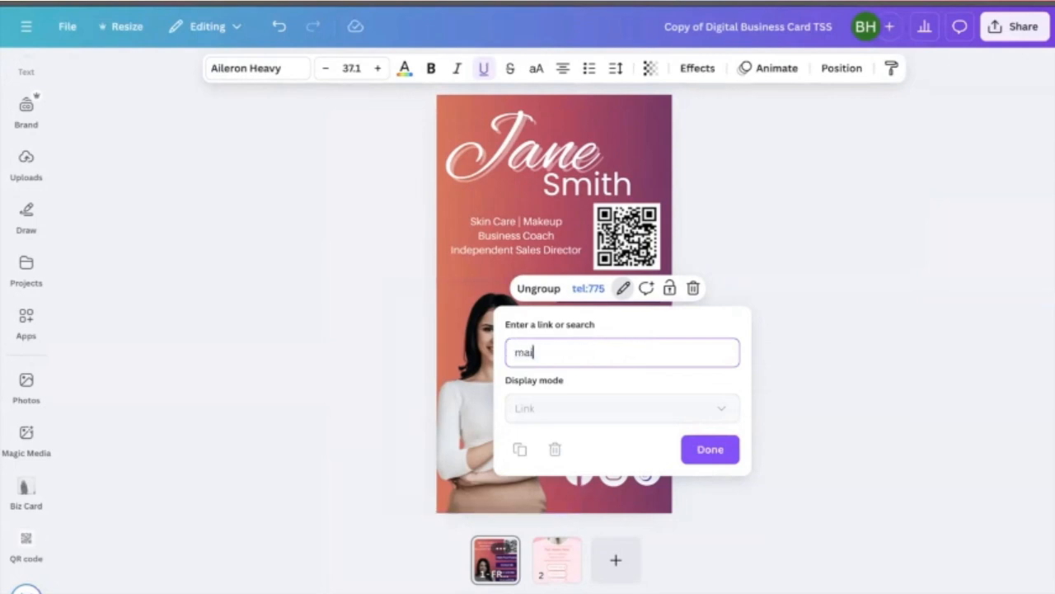
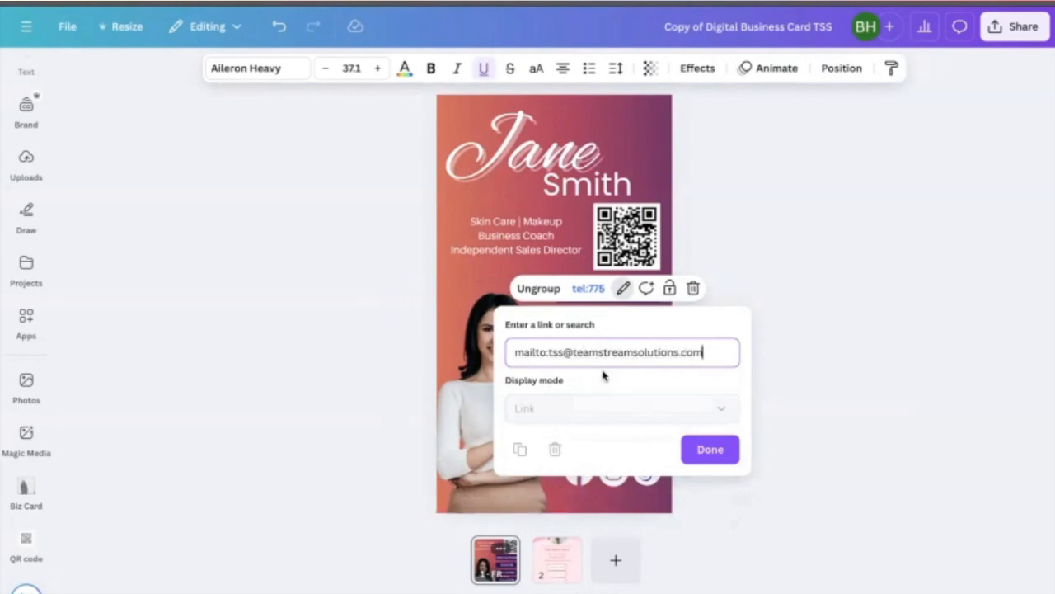
{"action": "left_click", "coordinate": [703, 460]}
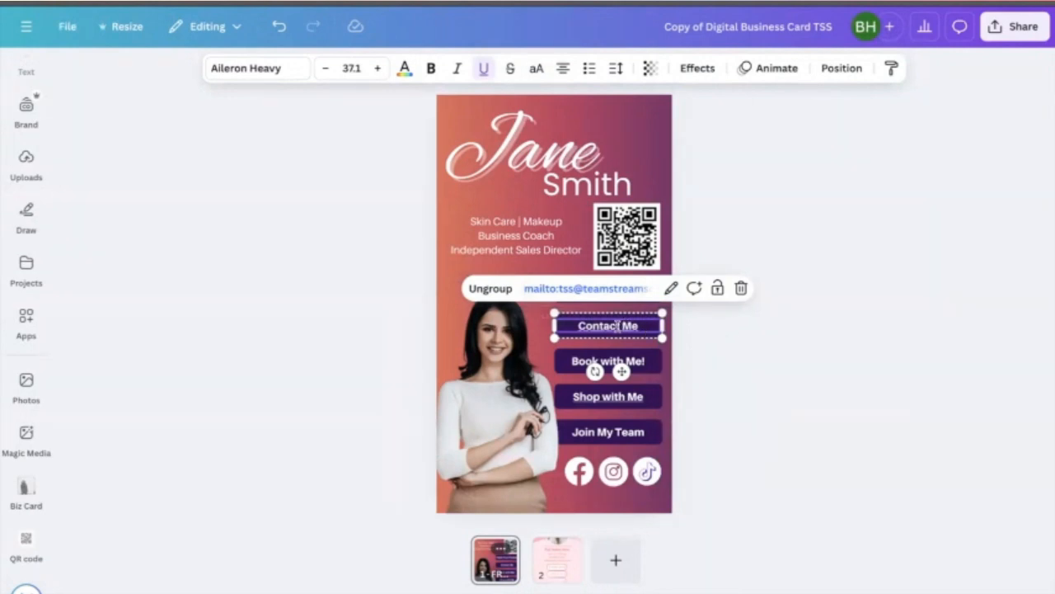
{"action": "left_click", "coordinate": [700, 337]}
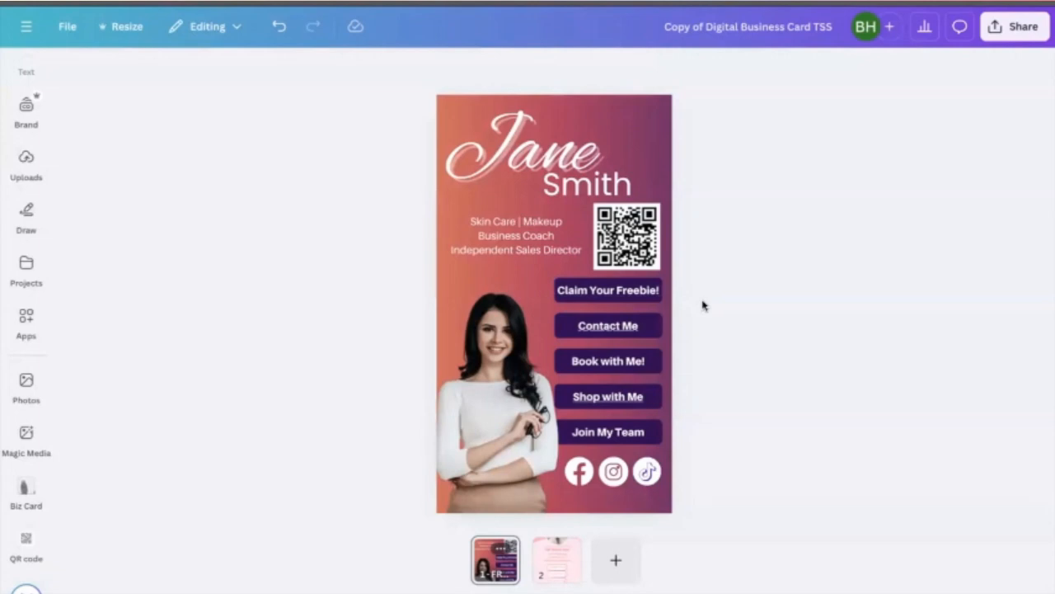
- Delete the 'Claim Your Freebie!' button and undo the deletion
{"action": "left_click", "coordinate": [596, 290]}
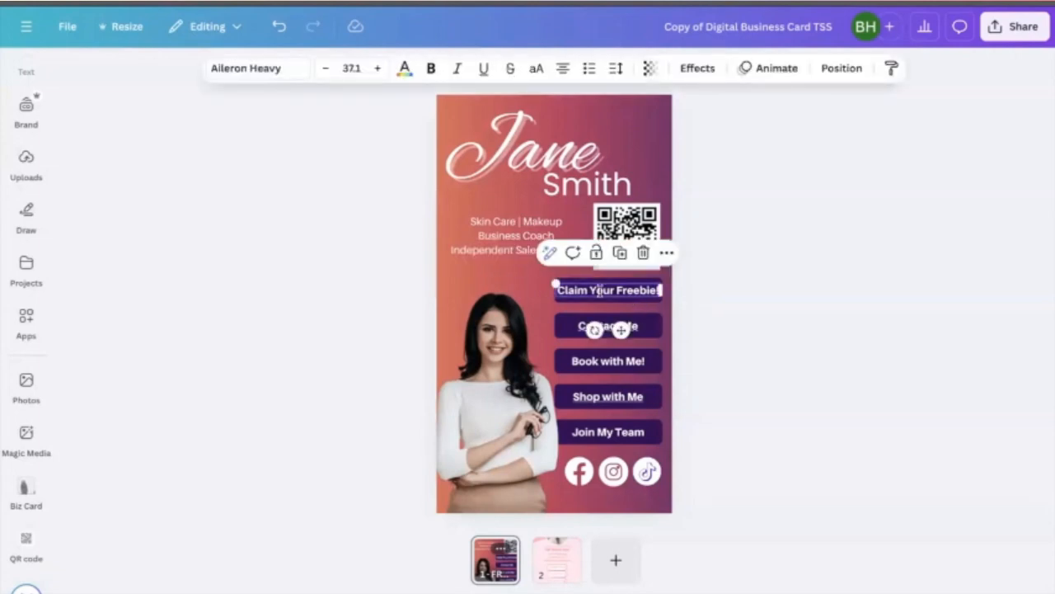
{"action": "left_click", "coordinate": [643, 253]}
{"action": "left_click", "coordinate": [639, 289]}
{"action": "left_click", "coordinate": [638, 253]}
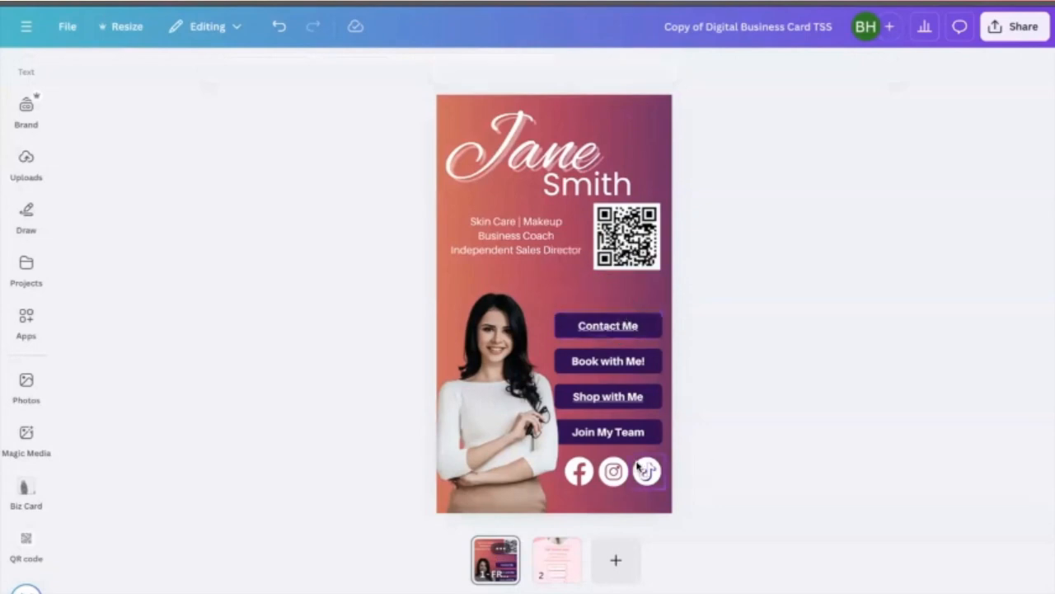
{"action": "left_click", "coordinate": [280, 25]}
{"action": "left_click", "coordinate": [280, 26]}
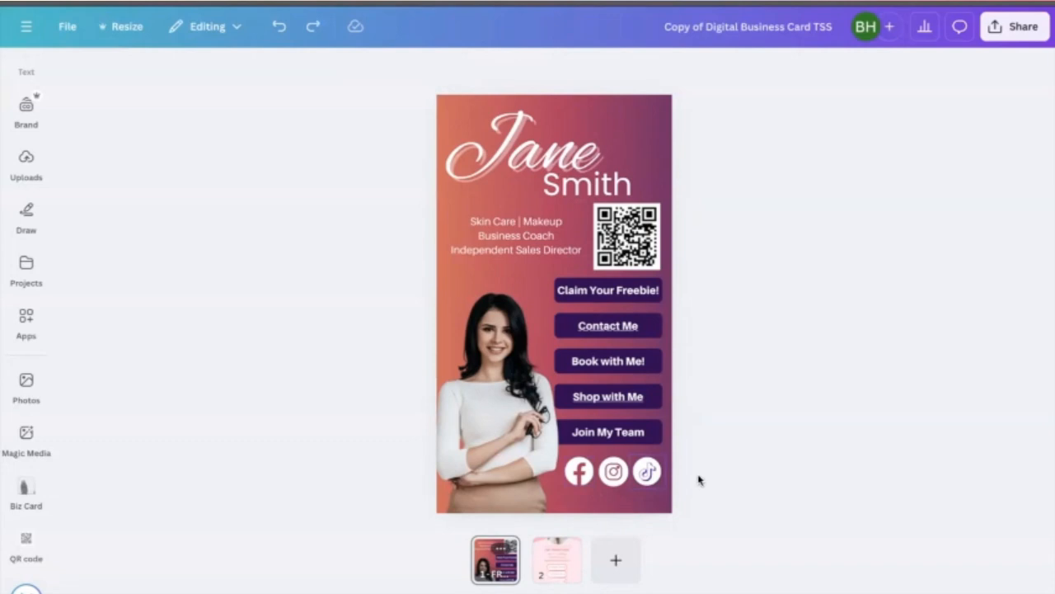
{"action": "left_click", "coordinate": [577, 472]}
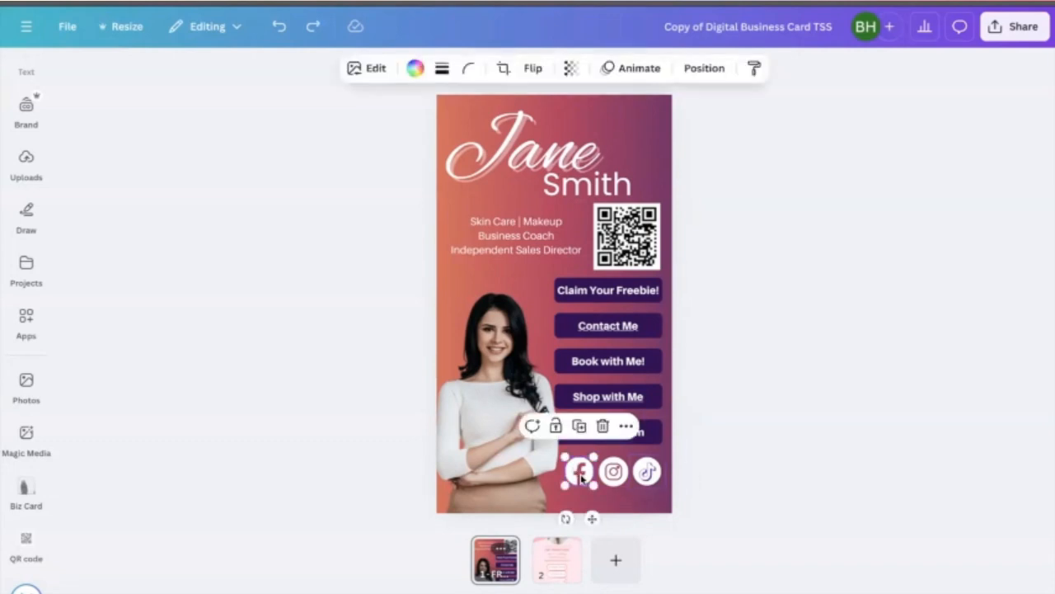
{"action": "left_click", "coordinate": [627, 427]}
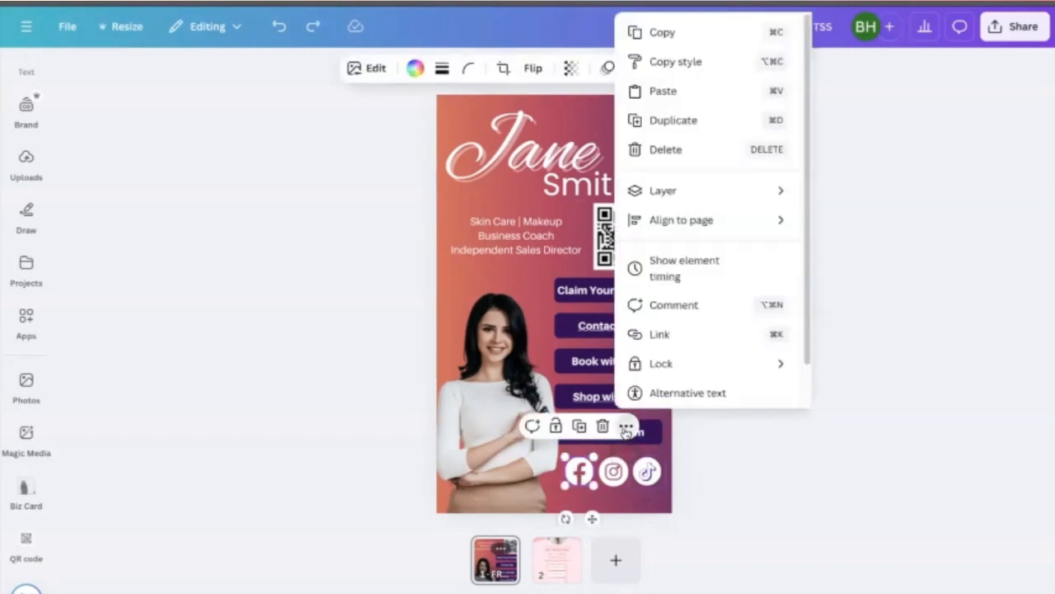
{"action": "left_click", "coordinate": [681, 334]}
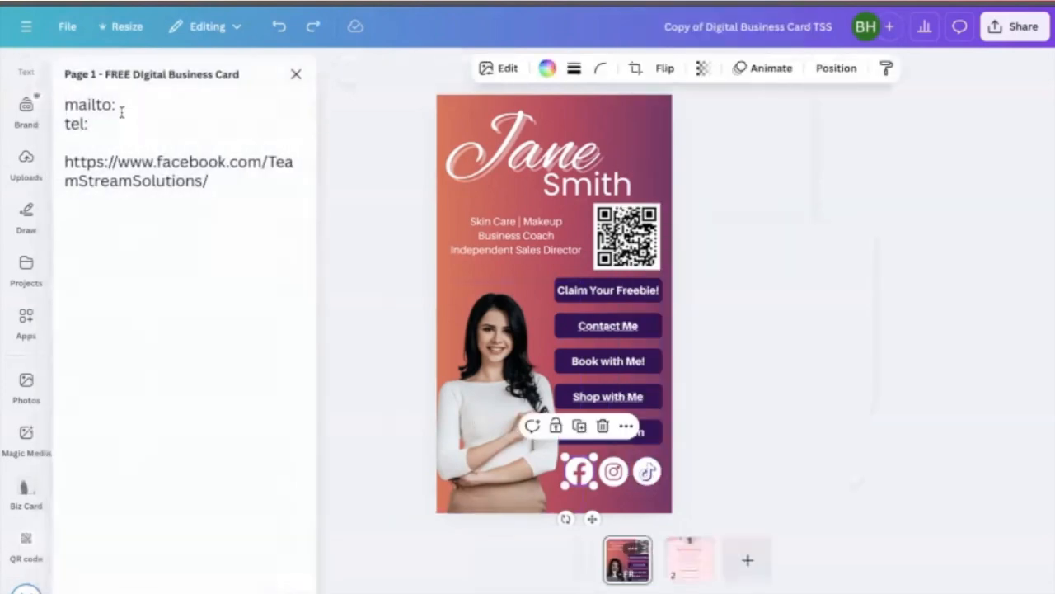
{"action": "left_click", "coordinate": [214, 181]}
{"action": "left_click_drag", "start_coordinate": [214, 181], "coordinate": [64, 162]}
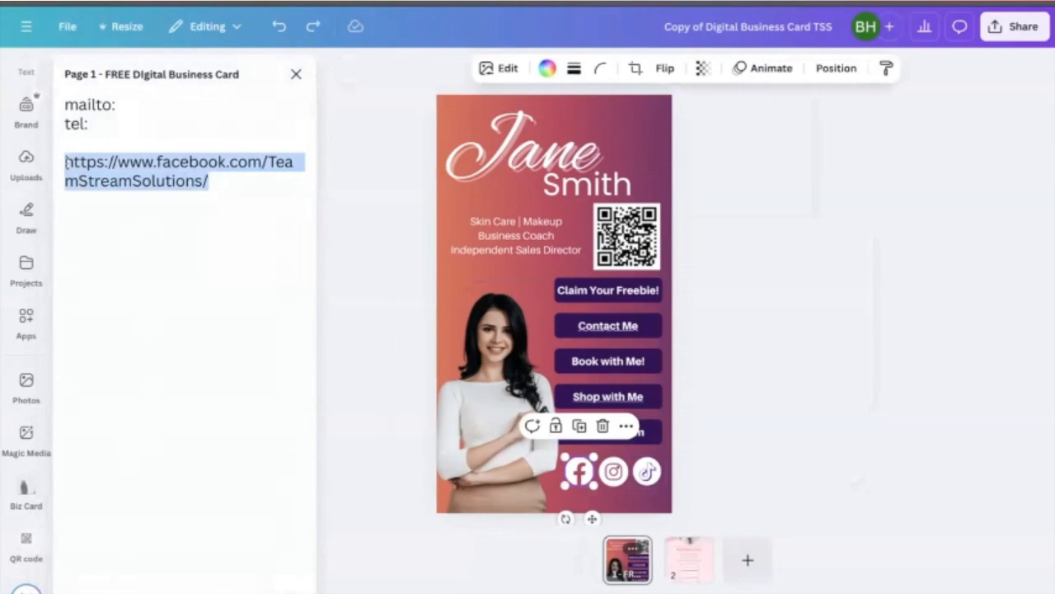
{"action": "right_click", "coordinate": [97, 165]}
{"action": "left_click", "coordinate": [146, 244]}
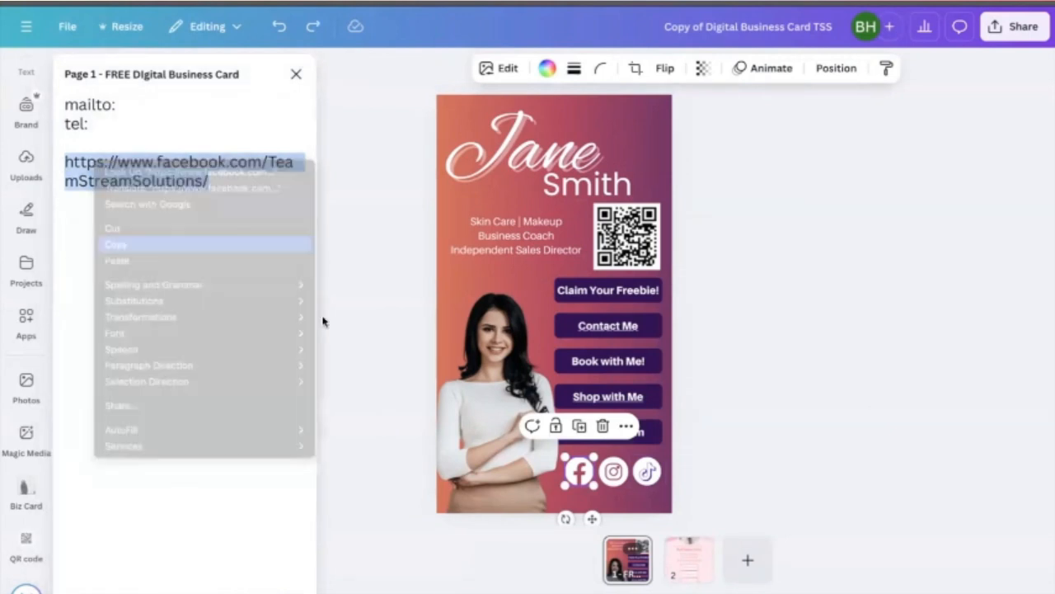
- Link the Facebook icon to the copied Facebook page URL
{"action": "left_click", "coordinate": [628, 426]}
{"action": "left_click", "coordinate": [683, 338]}
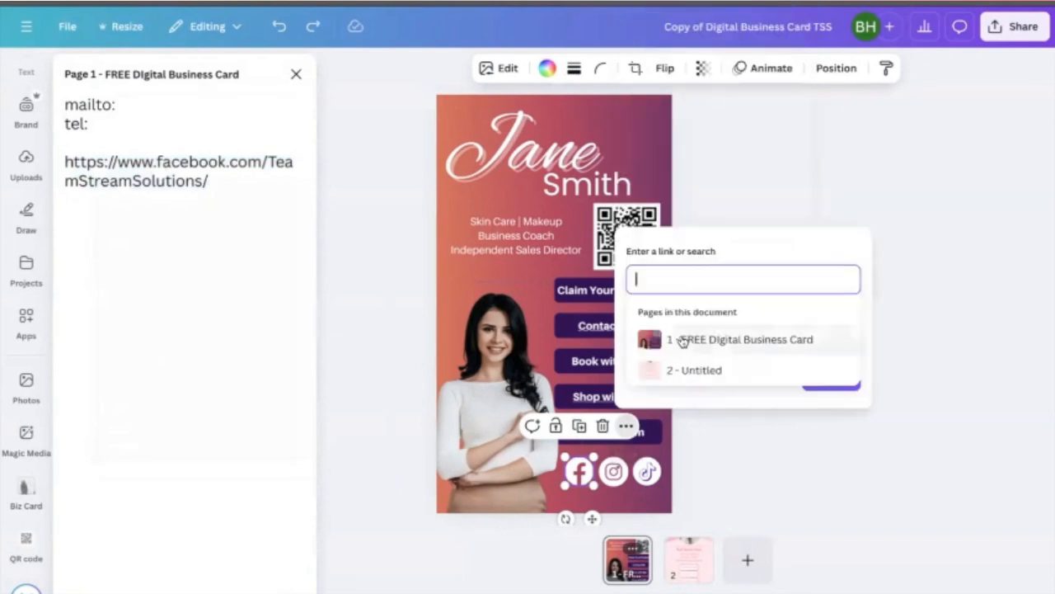
{"action": "right_click", "coordinate": [673, 279]}
{"action": "left_click", "coordinate": [713, 315]}
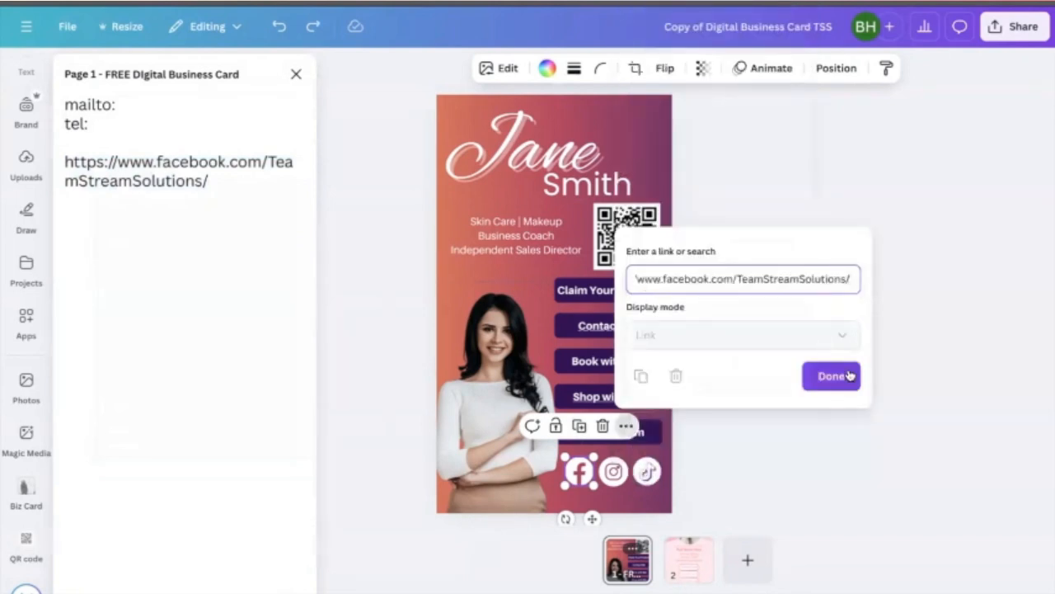
{"action": "left_click", "coordinate": [843, 373]}
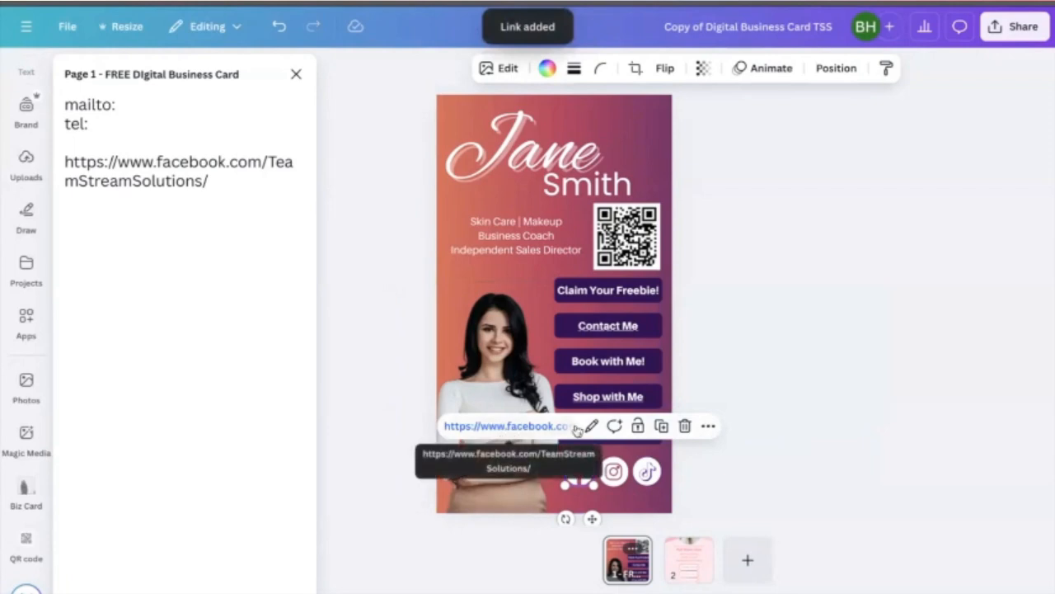
{"action": "left_click", "coordinate": [724, 324]}
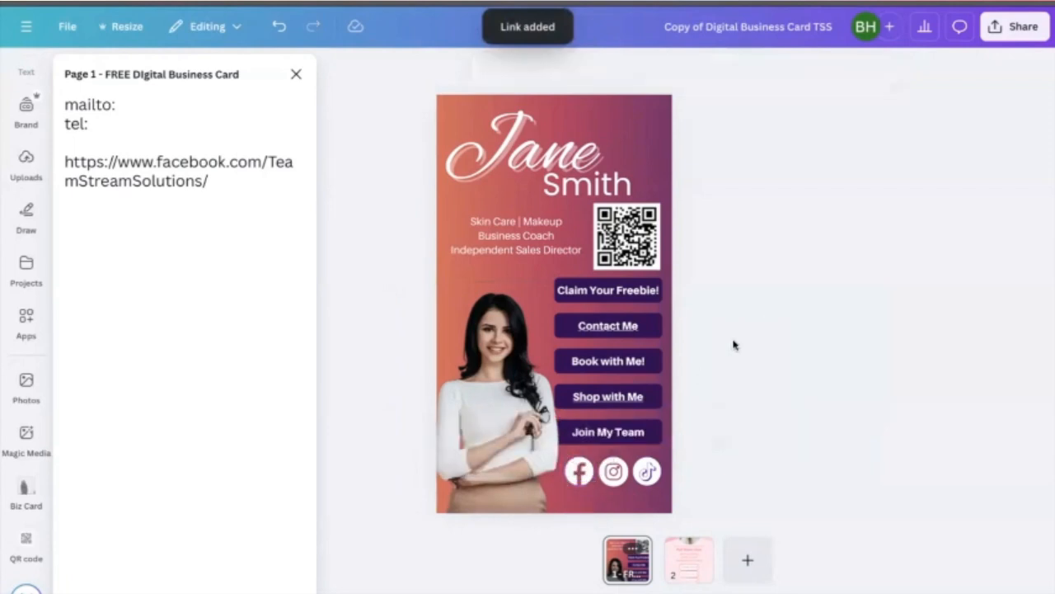
- Close the notes panel and delete the woman's photo from page 1
{"action": "left_click", "coordinate": [294, 75]}
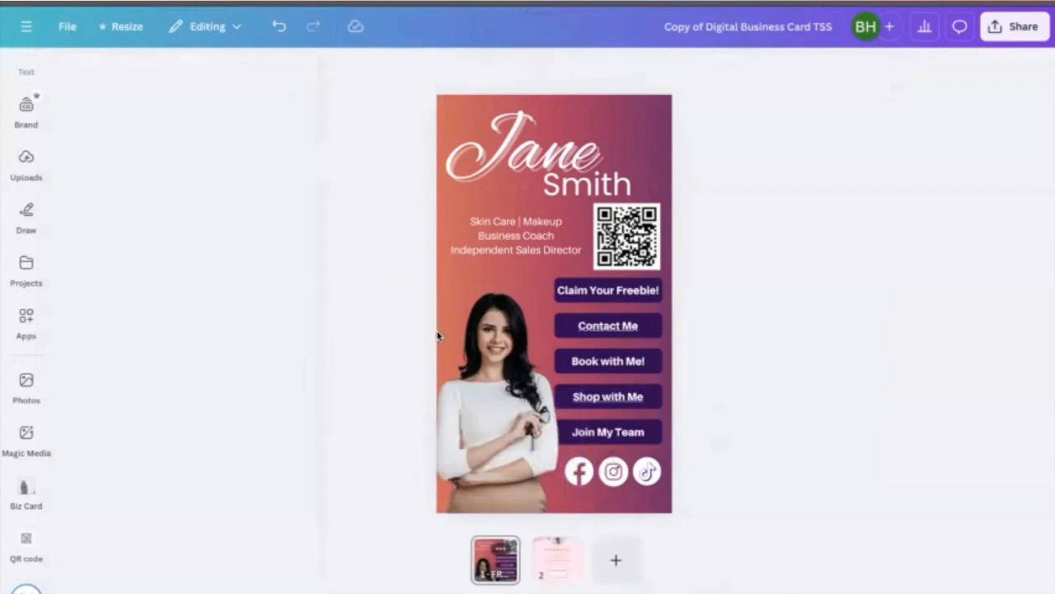
{"action": "left_click", "coordinate": [485, 365]}
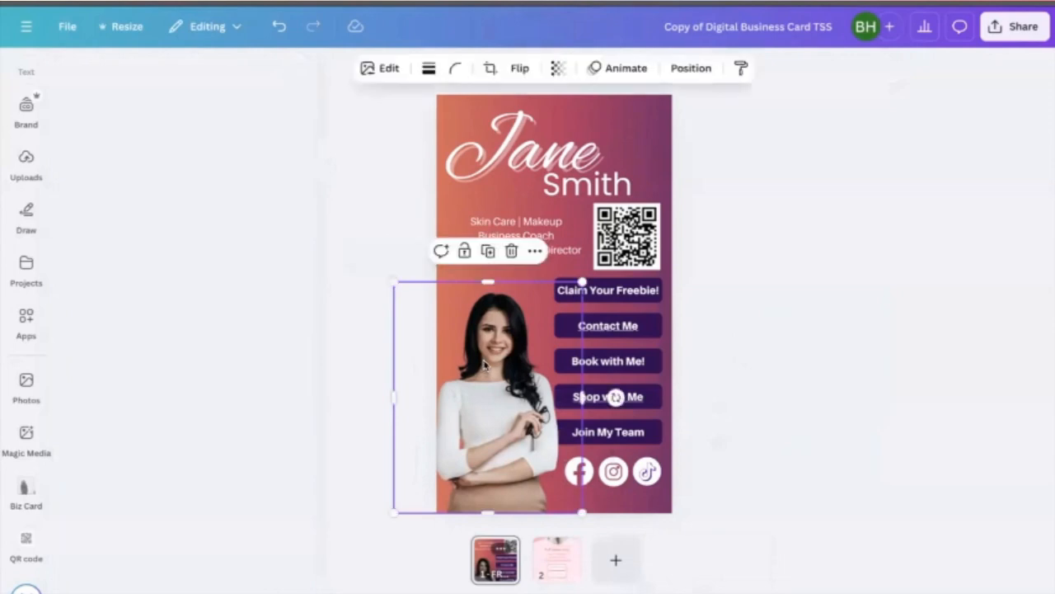
{"action": "left_click", "coordinate": [509, 251]}
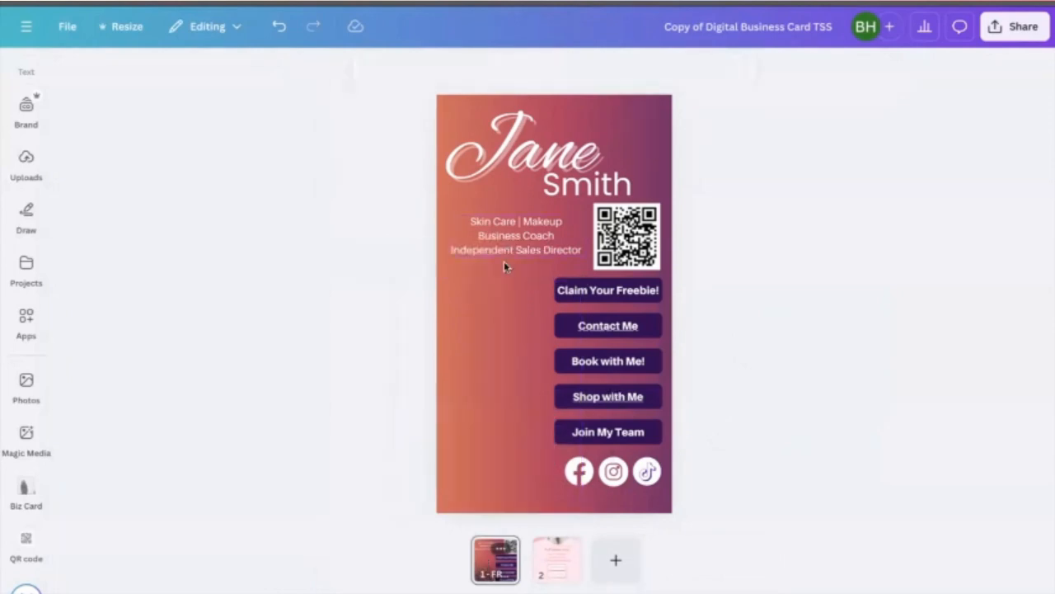
- Add the blue-suit photo from the Biz Card uploads to page 1 and enlarge it over the card's lower half
{"action": "left_click", "coordinate": [24, 490]}
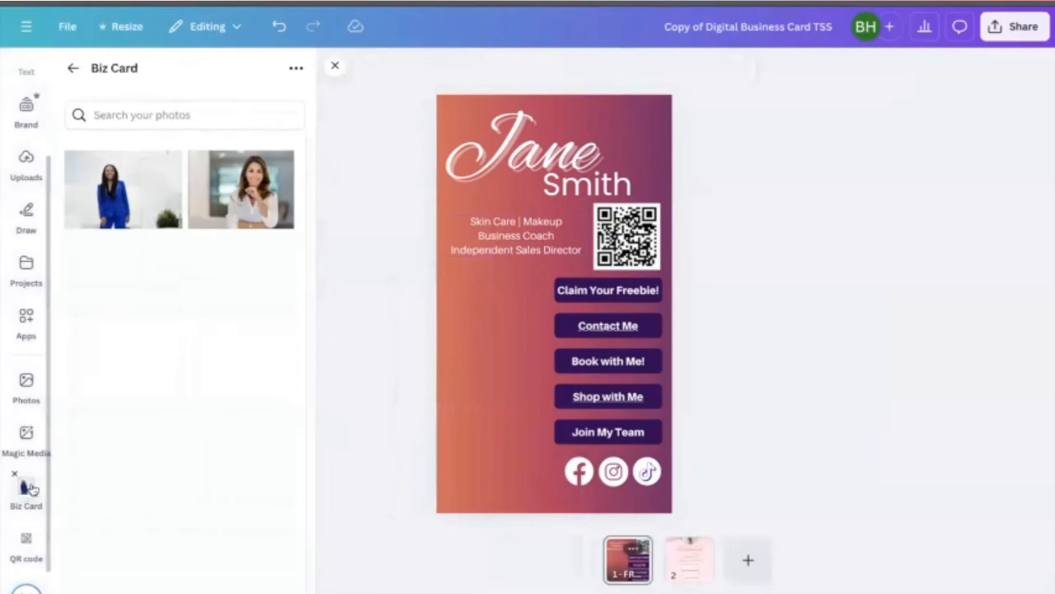
{"action": "left_click", "coordinate": [122, 188]}
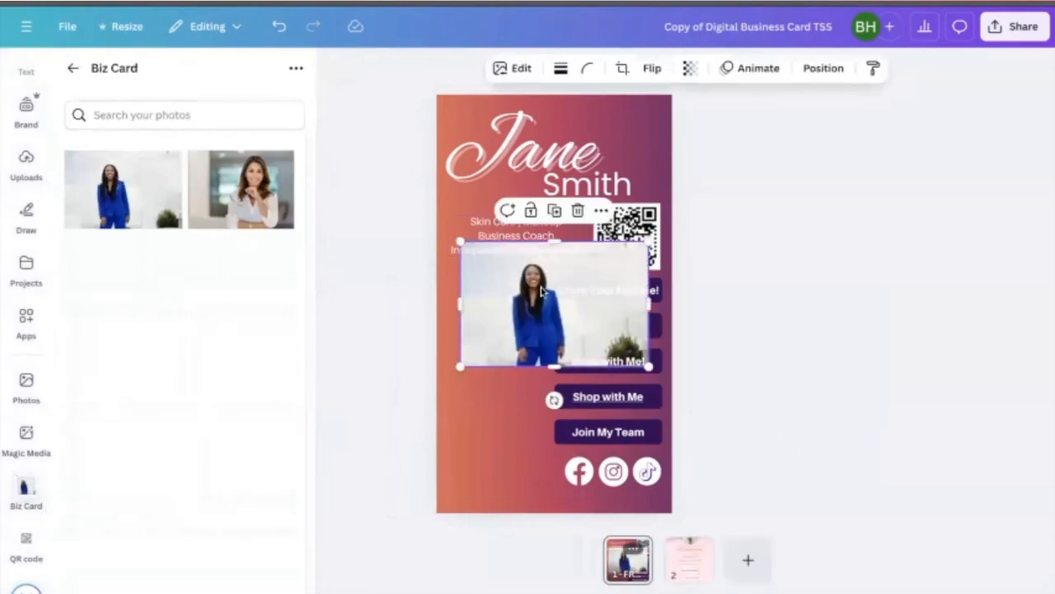
{"action": "left_click_drag", "start_coordinate": [530, 295], "coordinate": [474, 439]}
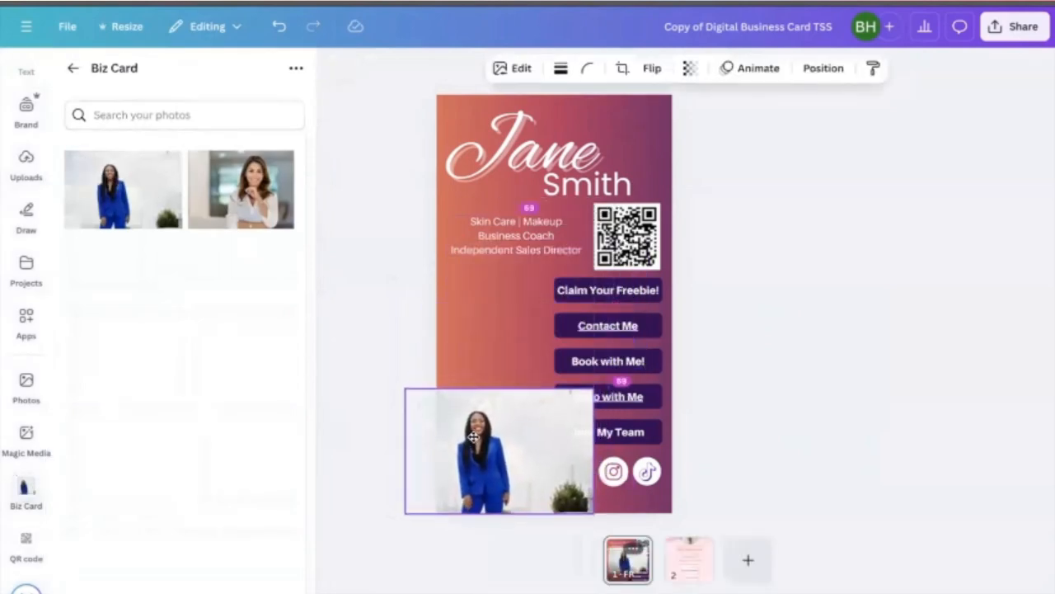
{"action": "left_click_drag", "start_coordinate": [593, 389], "coordinate": [786, 195]}
{"action": "left_click_drag", "start_coordinate": [456, 292], "coordinate": [415, 304]}
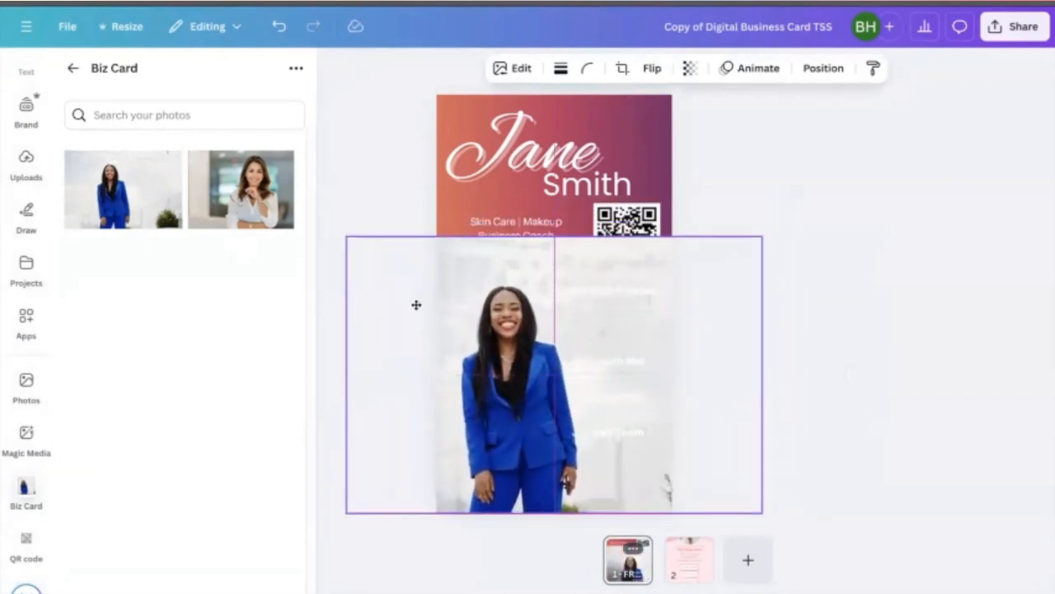
- Remove the photo's background with BG Remover, then resize and position it at the card's lower left
{"action": "left_click", "coordinate": [511, 69]}
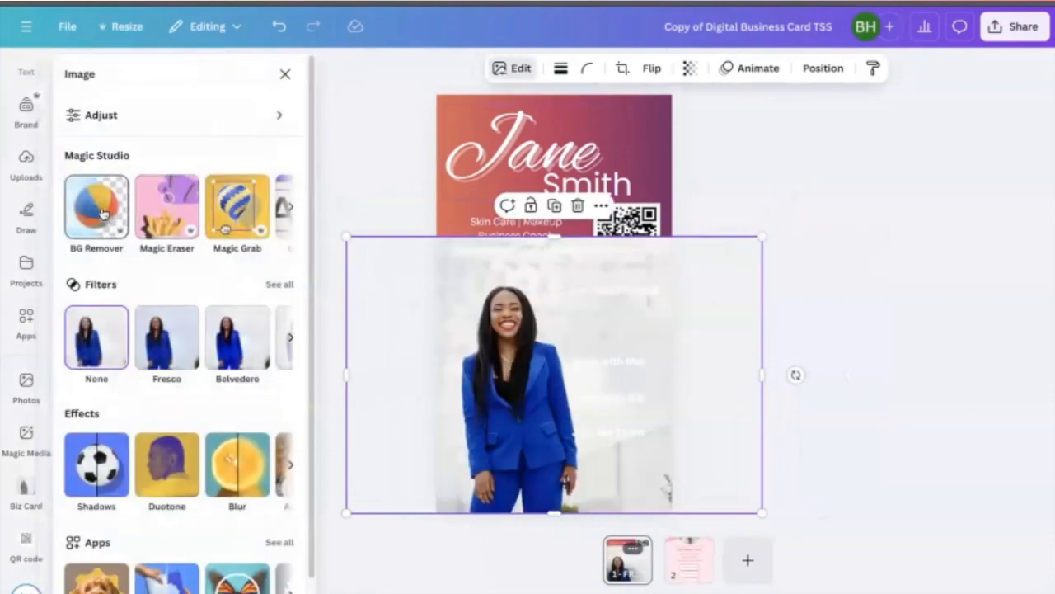
{"action": "left_click", "coordinate": [105, 214]}
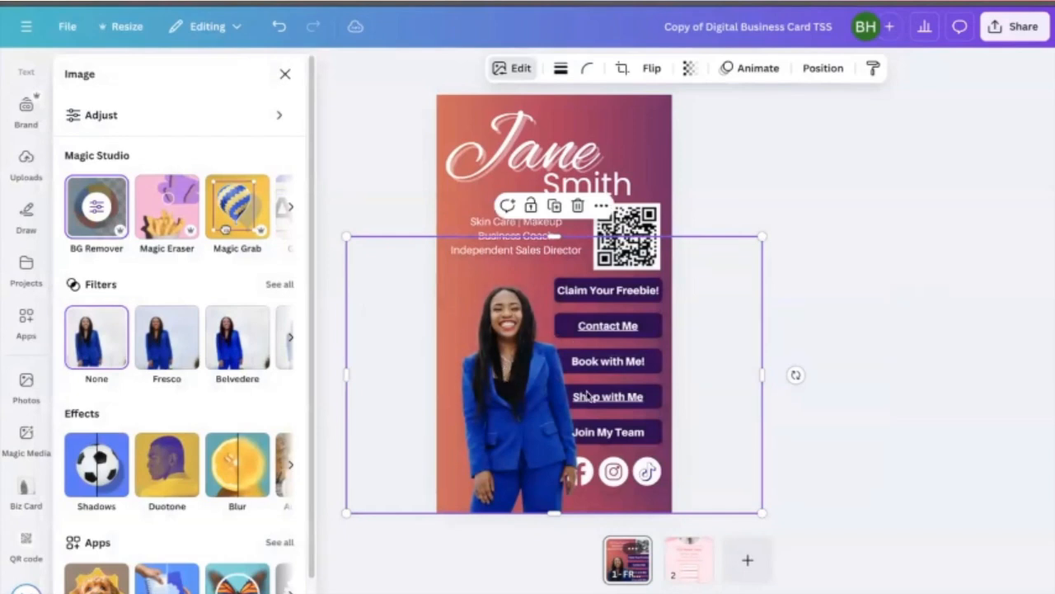
{"action": "left_click_drag", "start_coordinate": [530, 423], "coordinate": [516, 422]}
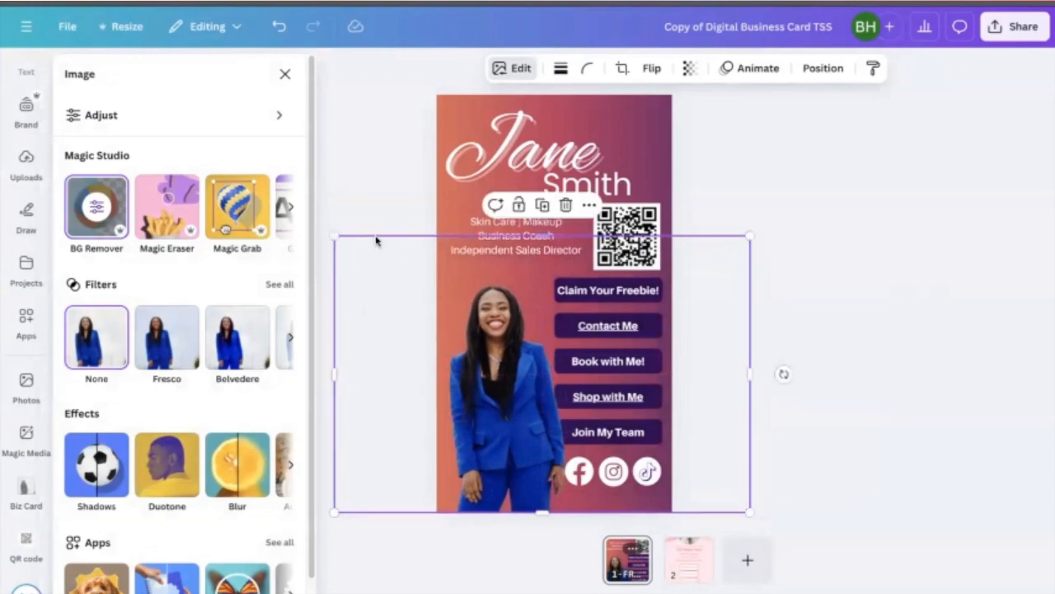
{"action": "left_click_drag", "start_coordinate": [334, 237], "coordinate": [312, 216]}
{"action": "left_click_drag", "start_coordinate": [486, 388], "coordinate": [493, 390]}
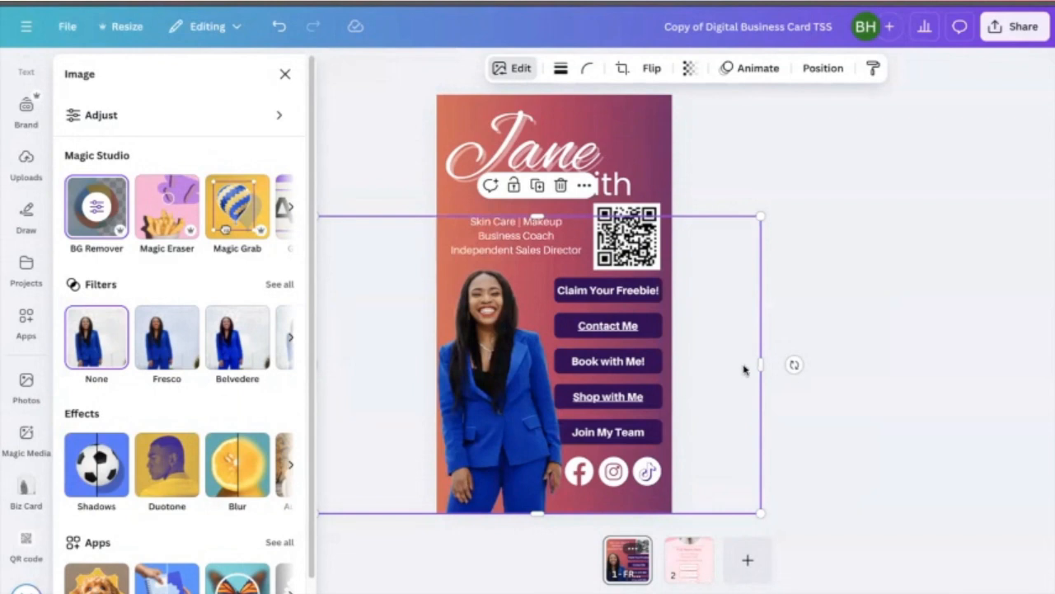
{"action": "left_click_drag", "start_coordinate": [760, 367], "coordinate": [565, 372]}
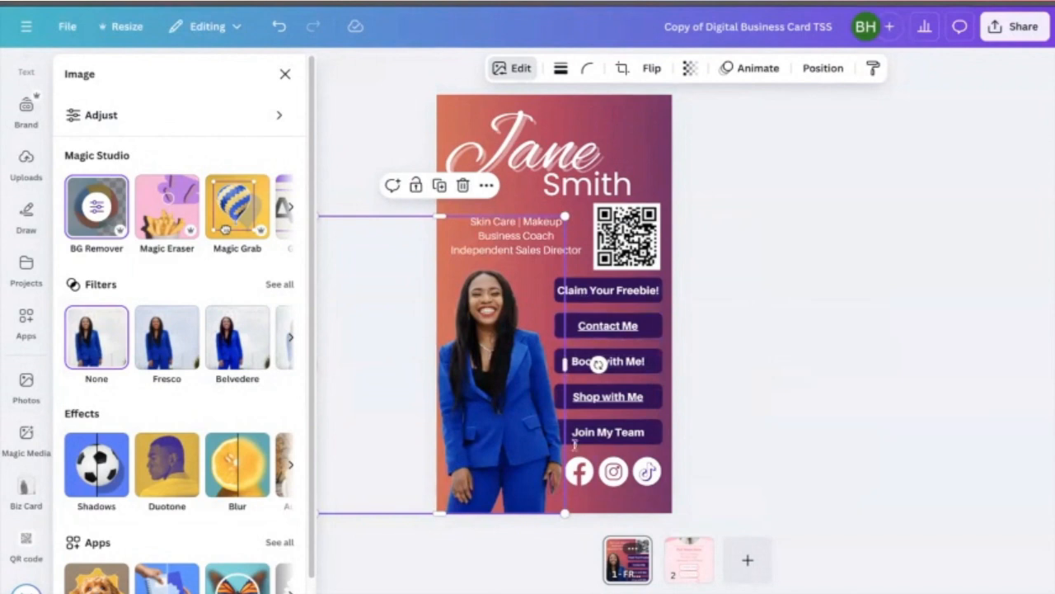
{"action": "left_click", "coordinate": [719, 371]}
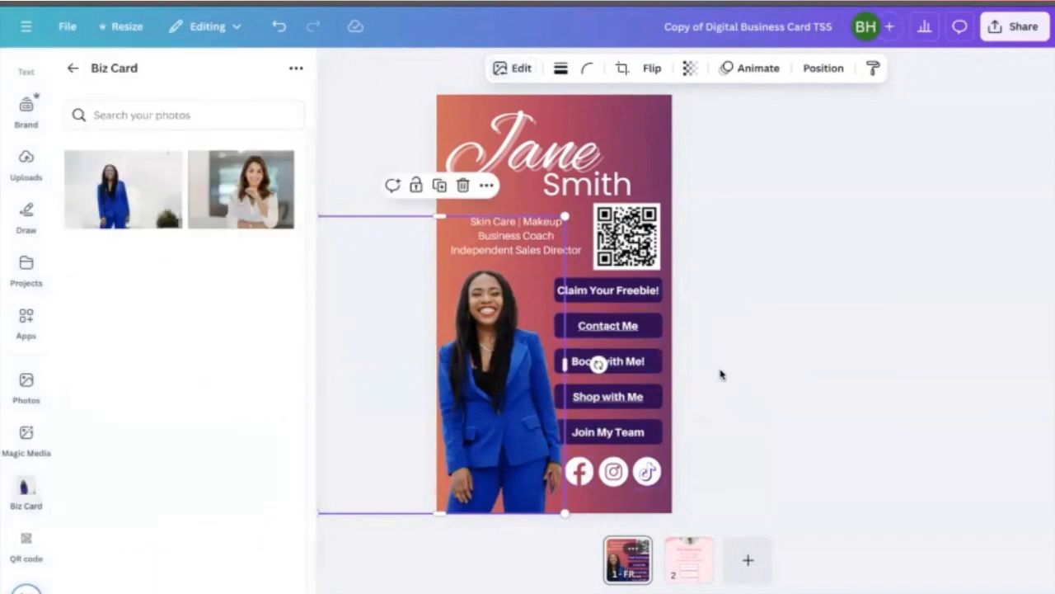
{"action": "left_click", "coordinate": [723, 354]}
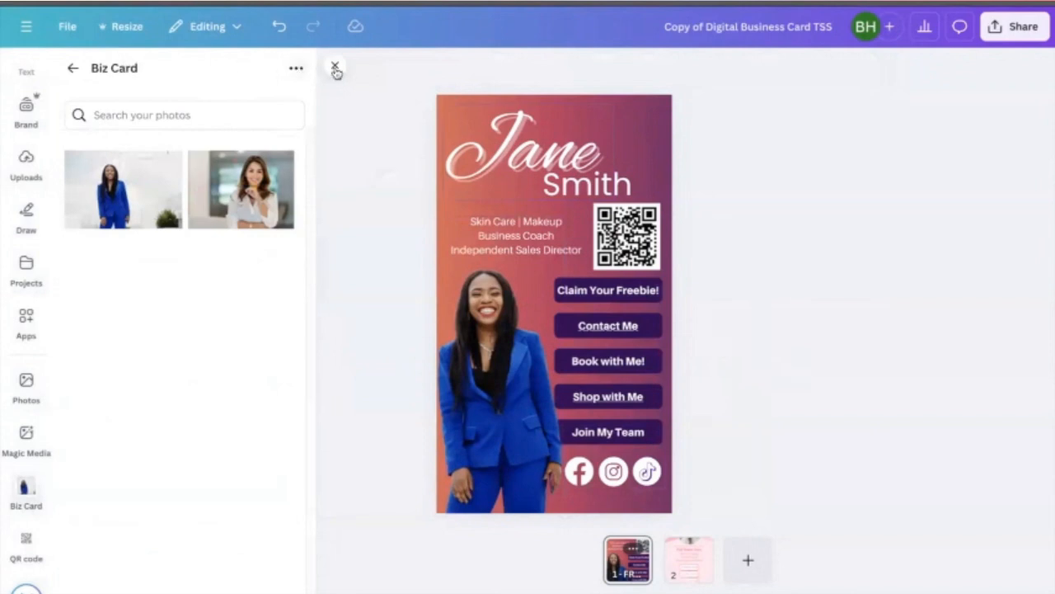
{"action": "left_click", "coordinate": [335, 68]}
- Try several background colours and gradients on page 1, ending with the orange-to-purple default gradient
{"action": "left_click", "coordinate": [650, 120]}
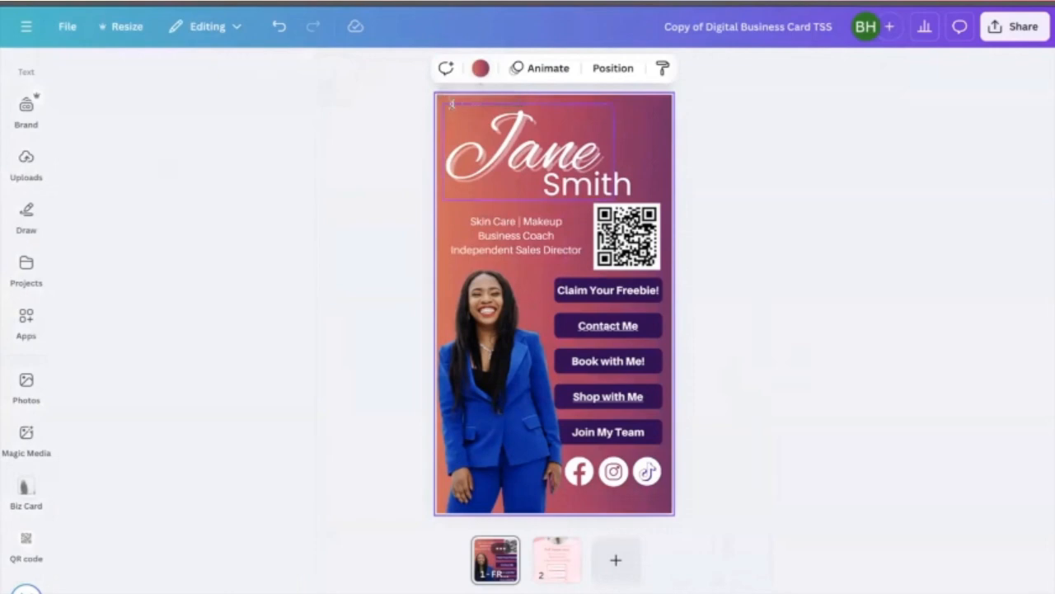
{"action": "left_click", "coordinate": [481, 68]}
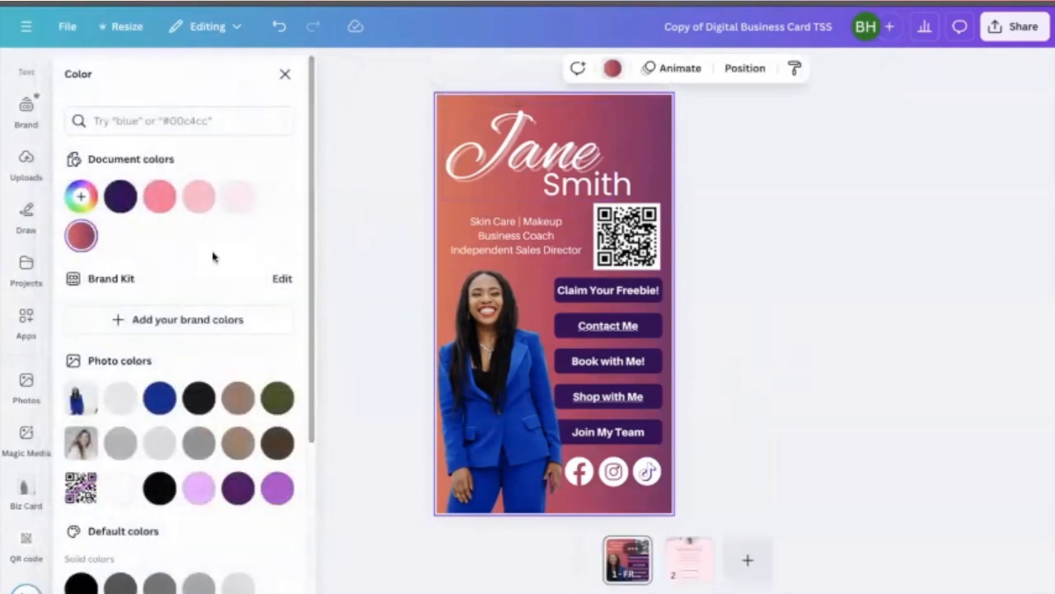
{"action": "left_click", "coordinate": [120, 198]}
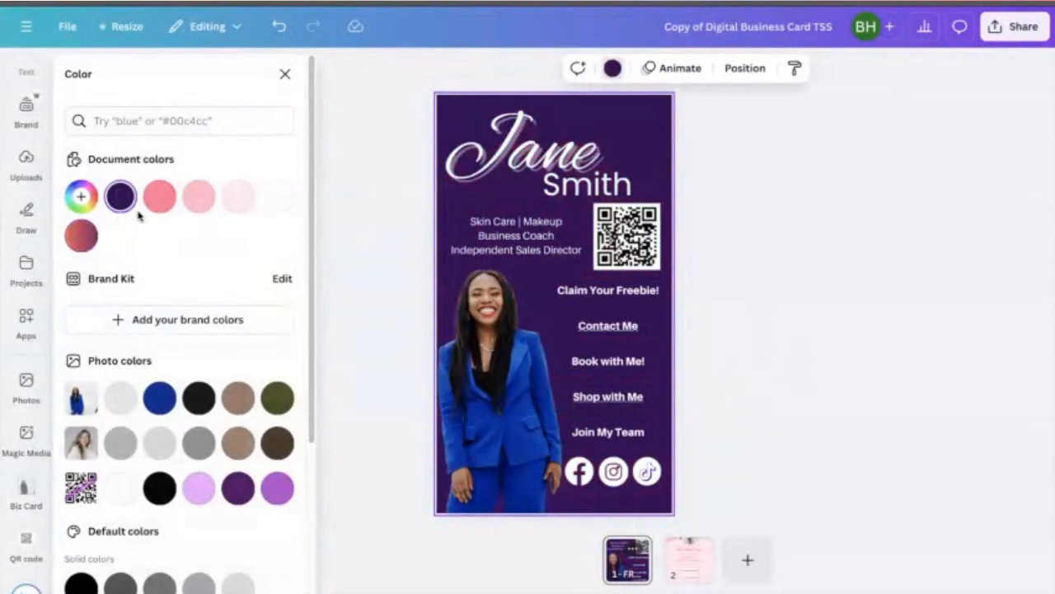
{"action": "left_click", "coordinate": [158, 198]}
{"action": "scroll", "coordinate": [163, 311], "scroll_direction": "down", "scroll_amount": 1}
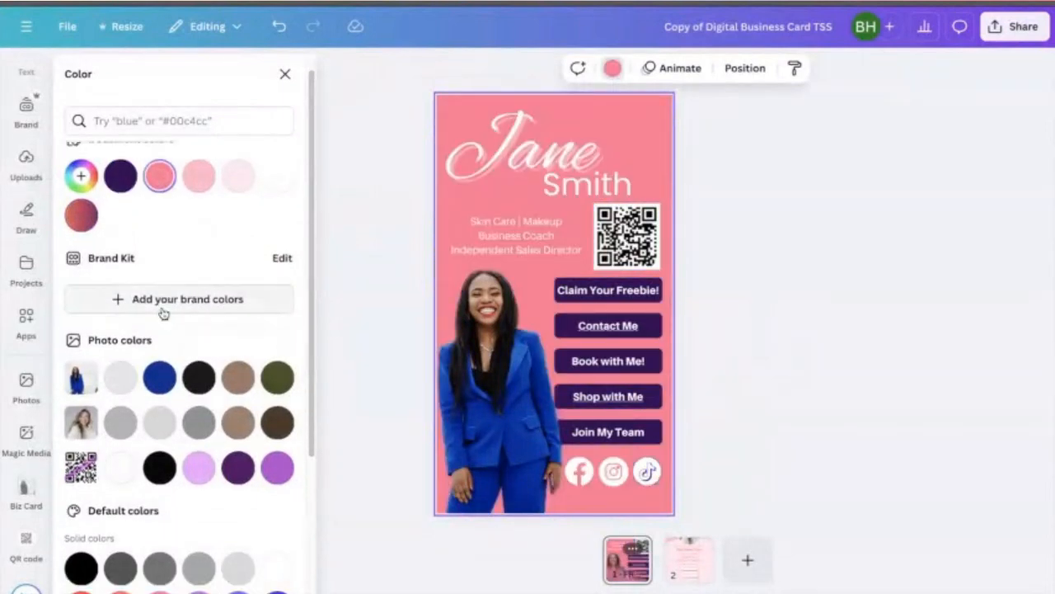
{"action": "scroll", "coordinate": [163, 312], "scroll_direction": "down", "scroll_amount": 3}
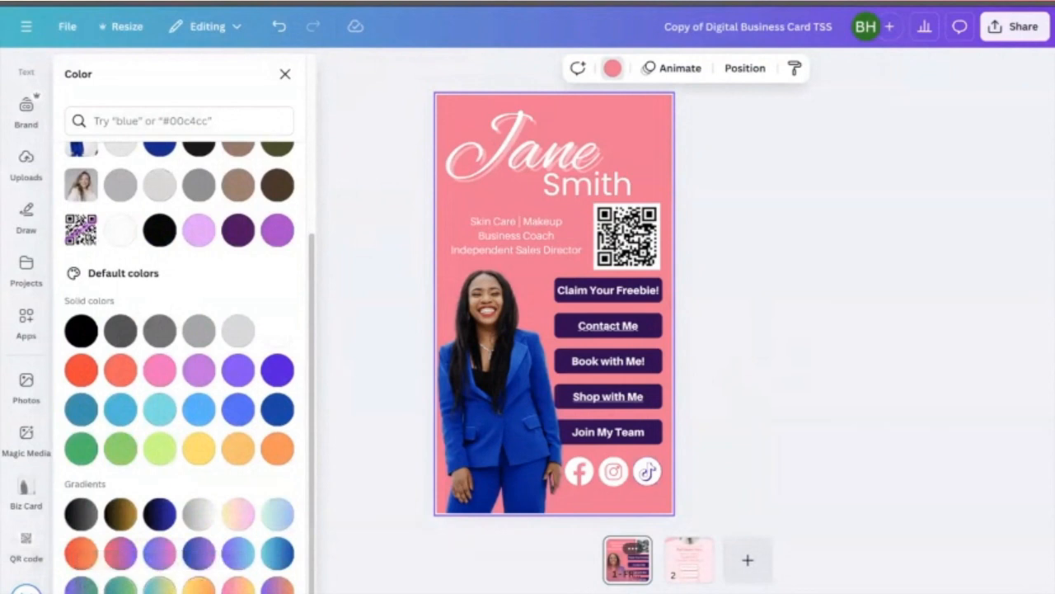
{"action": "left_click", "coordinate": [123, 556]}
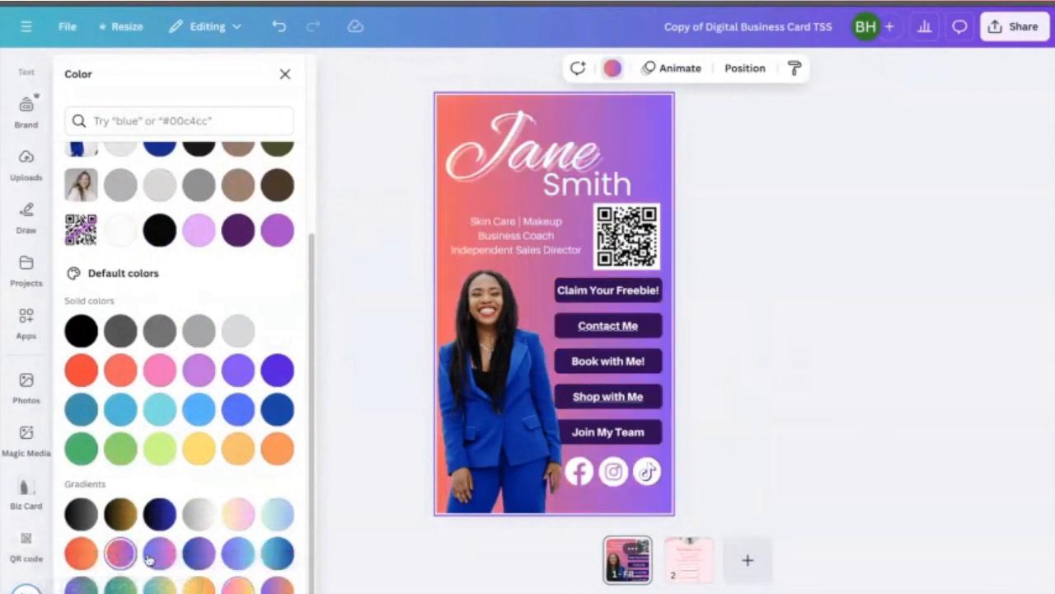
{"action": "left_click", "coordinate": [158, 552]}
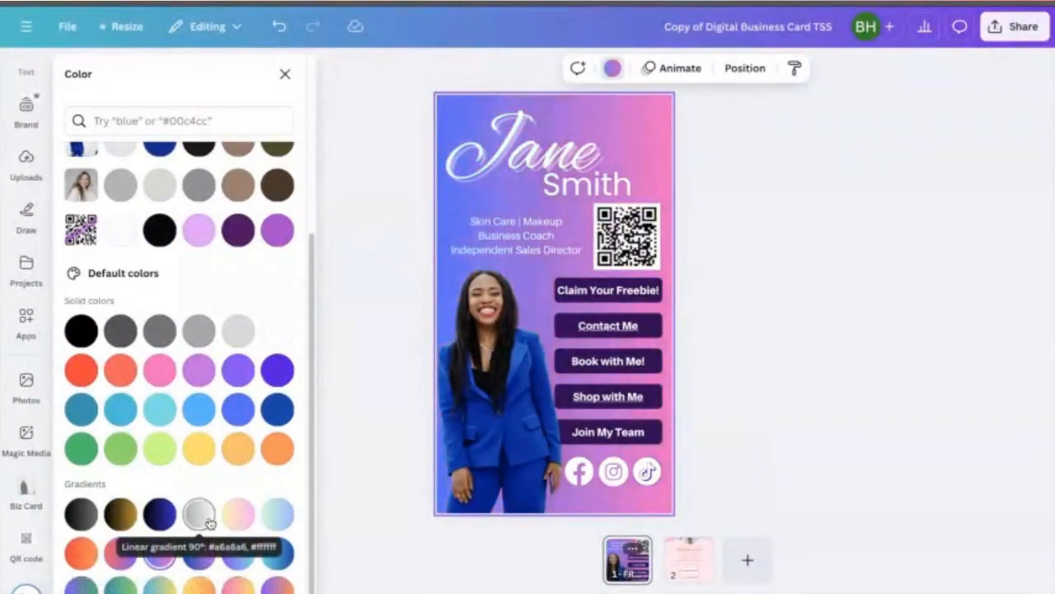
{"action": "left_click", "coordinate": [234, 521]}
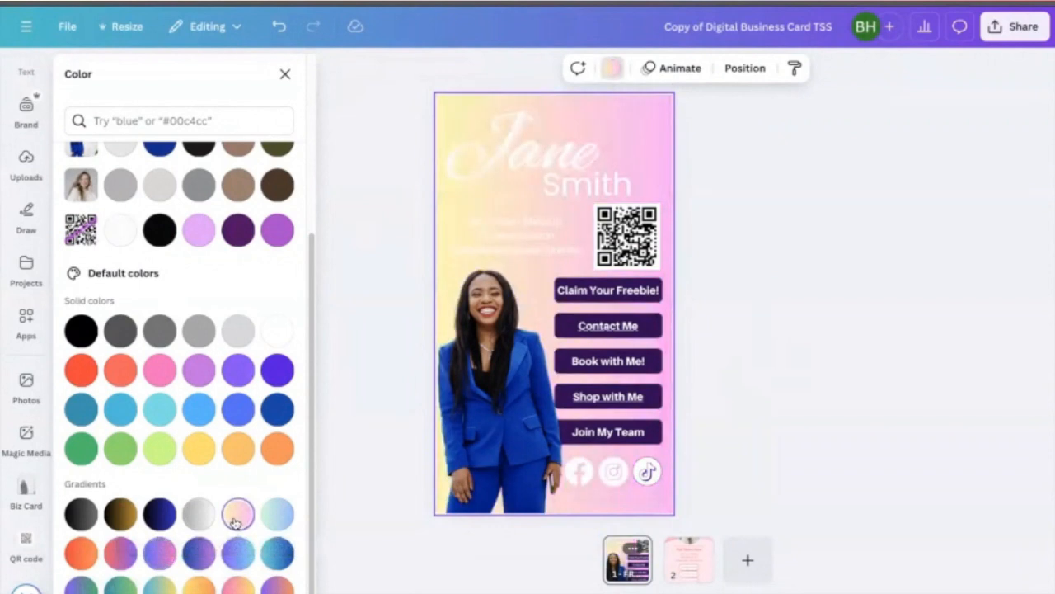
{"action": "left_click", "coordinate": [277, 514]}
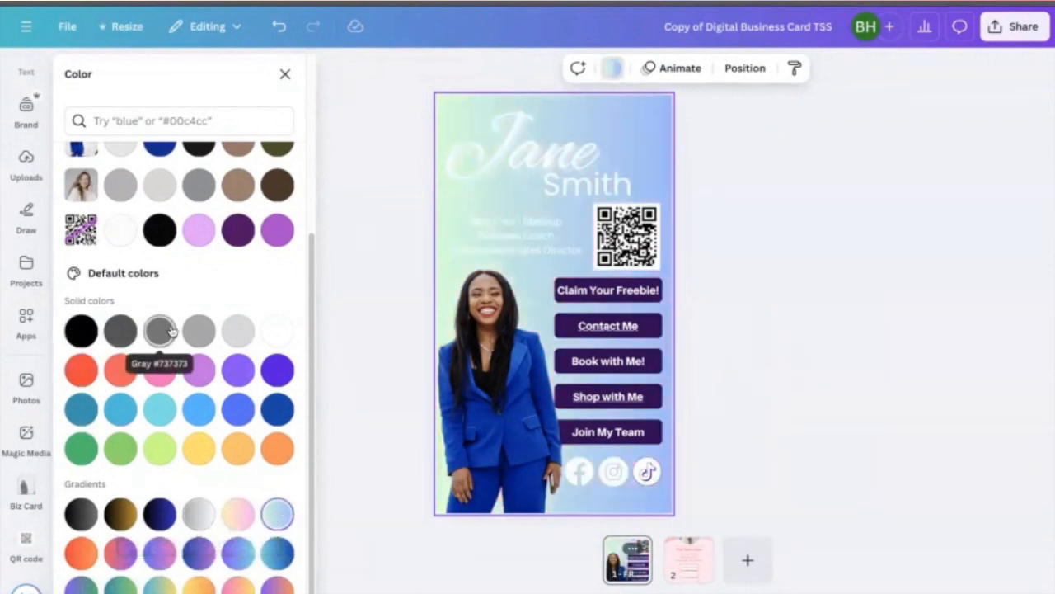
{"action": "scroll", "coordinate": [181, 329], "scroll_direction": "up", "scroll_amount": 5}
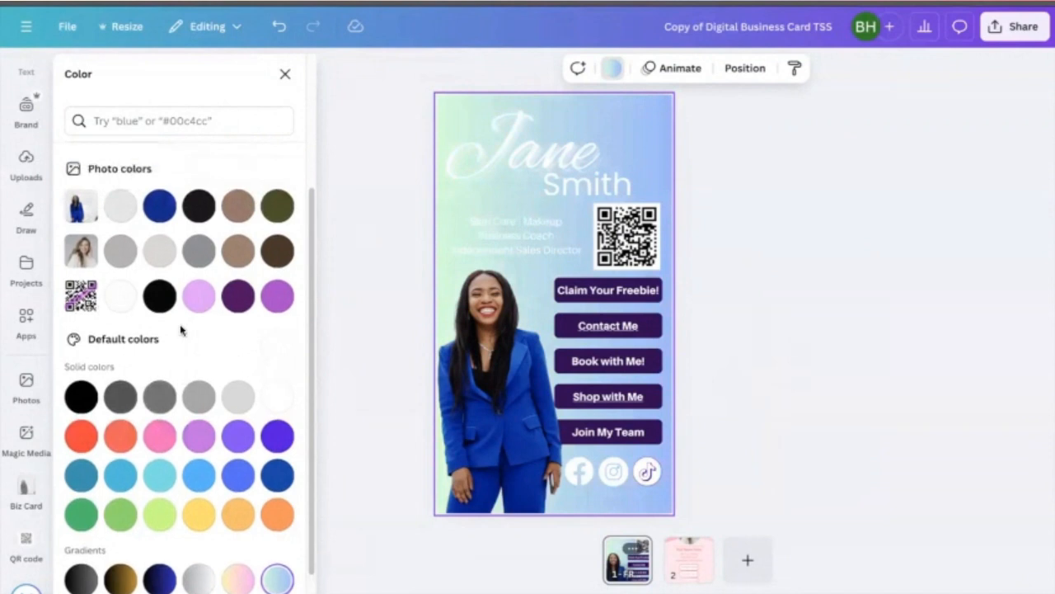
{"action": "scroll", "coordinate": [165, 439], "scroll_direction": "down", "scroll_amount": 3}
{"action": "left_click", "coordinate": [121, 552]}
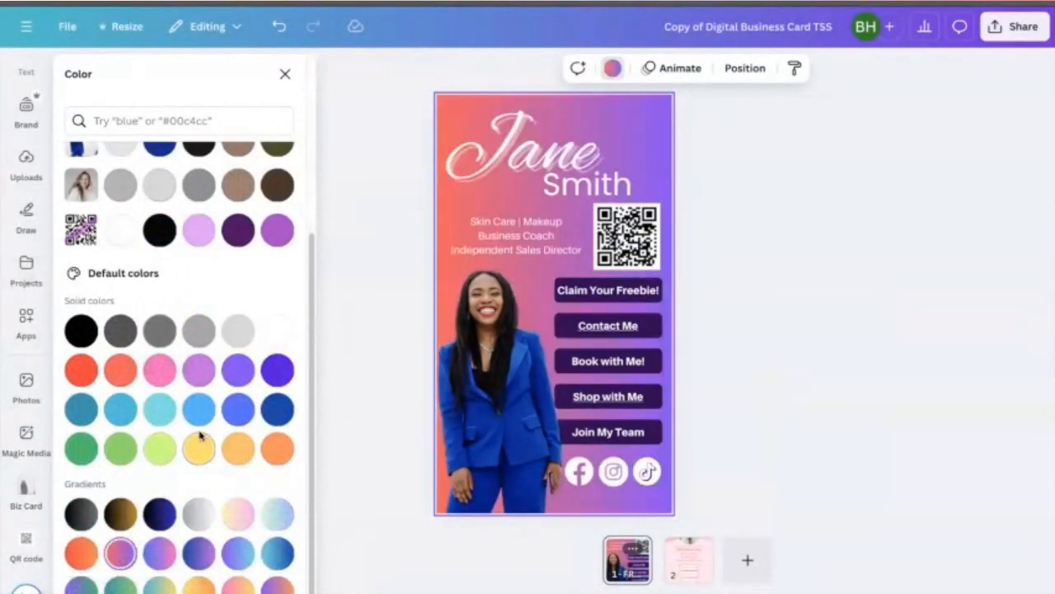
{"action": "key", "text": "Escape"}
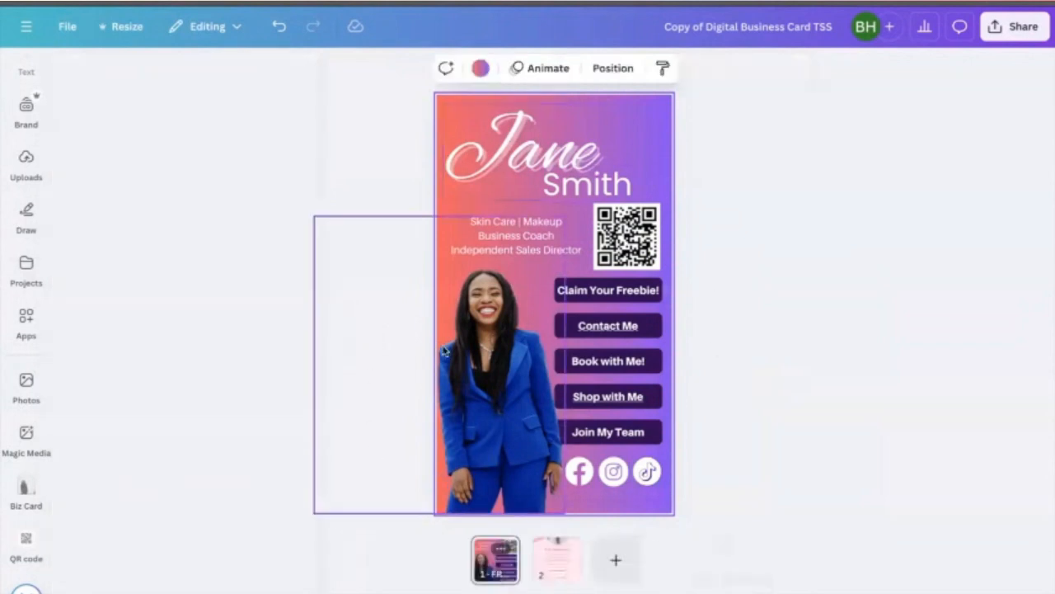
- Switch to page 2 and change its background to the dark purple from the photo colours
{"action": "left_click", "coordinate": [551, 573]}
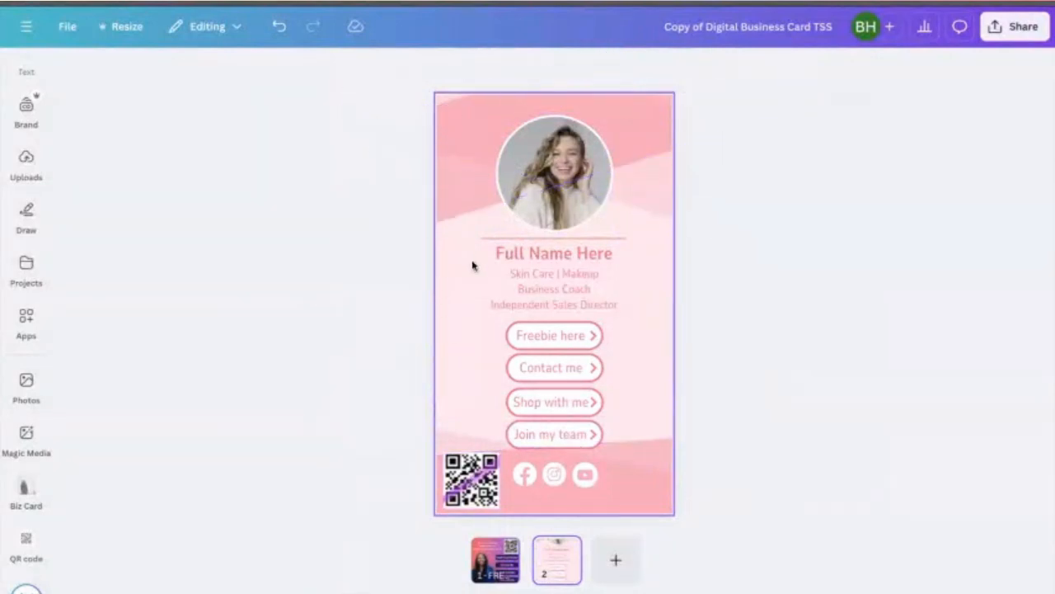
{"action": "left_click", "coordinate": [442, 347]}
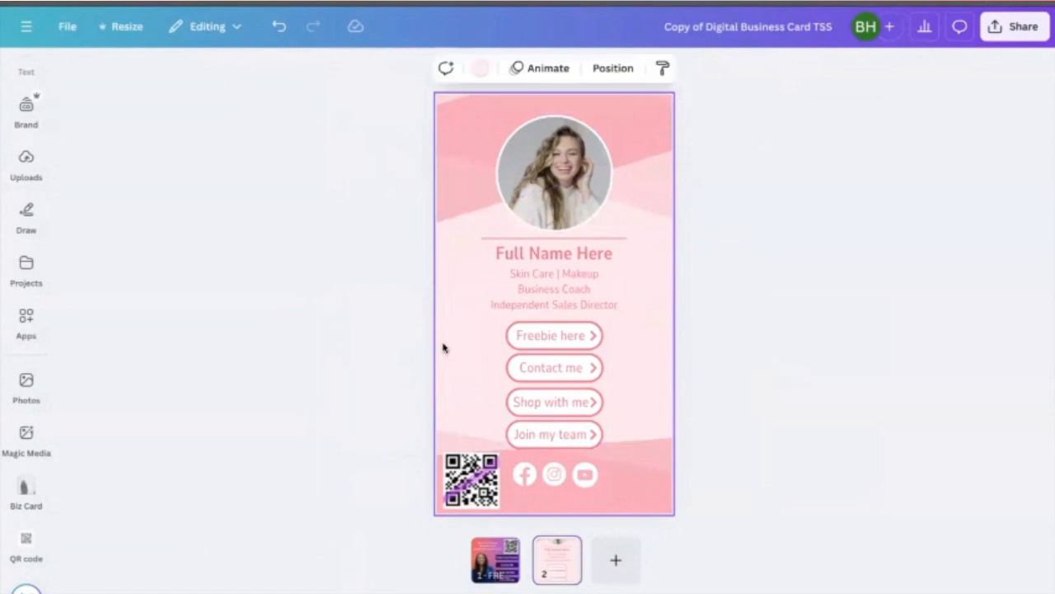
{"action": "left_click", "coordinate": [481, 72]}
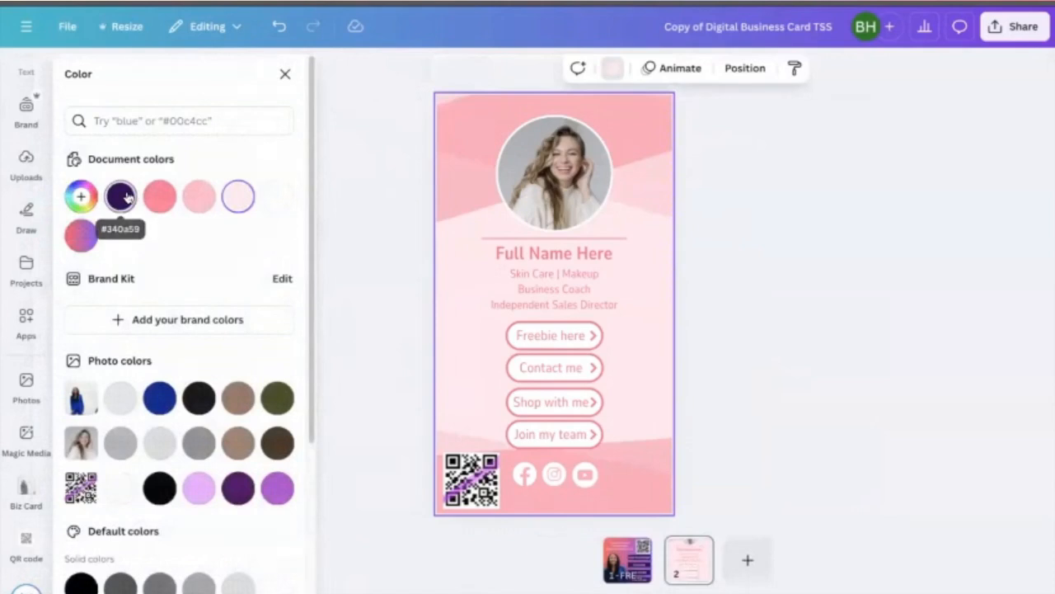
{"action": "left_click", "coordinate": [123, 196]}
{"action": "left_click", "coordinate": [159, 196]}
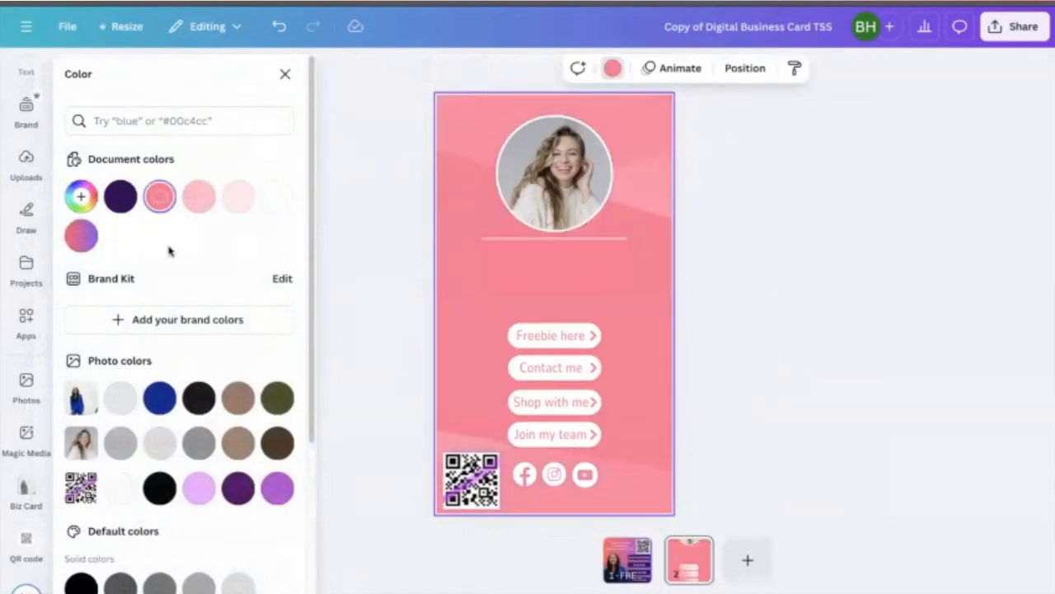
{"action": "left_click", "coordinate": [159, 399]}
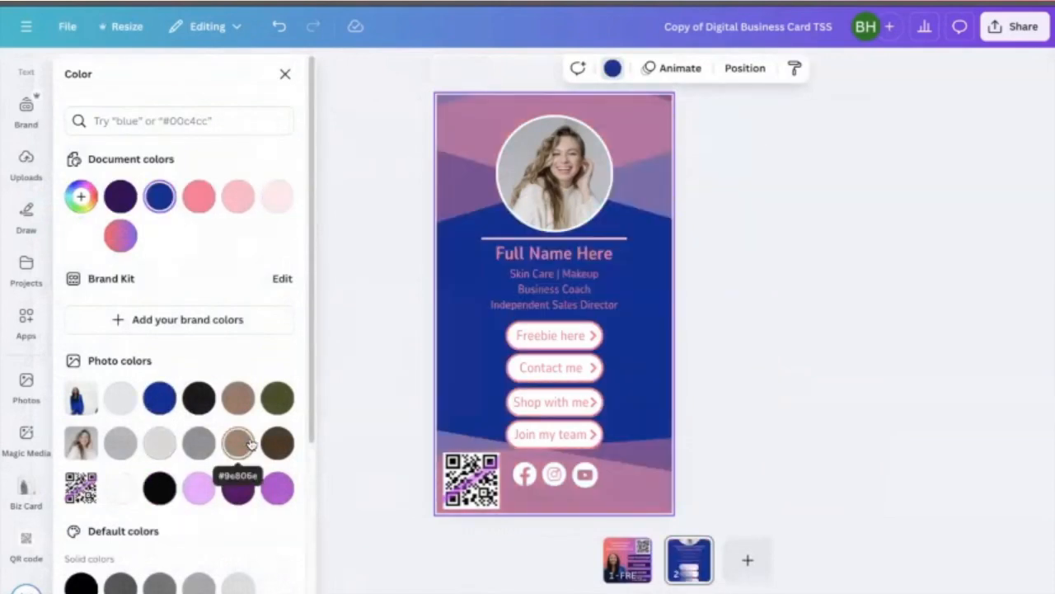
{"action": "left_click", "coordinate": [199, 486]}
{"action": "left_click", "coordinate": [236, 490]}
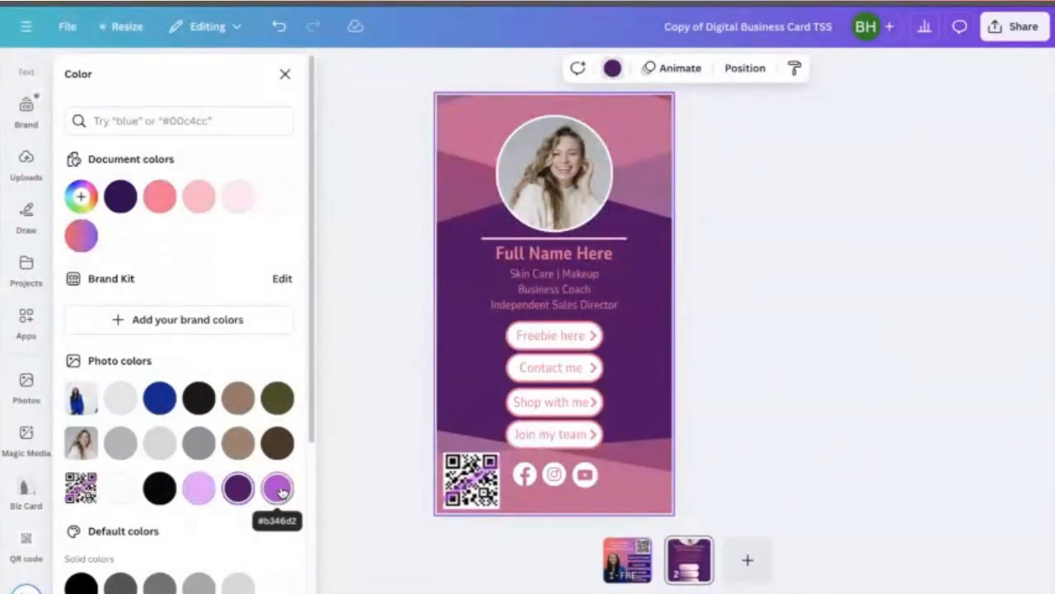
{"action": "left_click", "coordinate": [358, 235]}
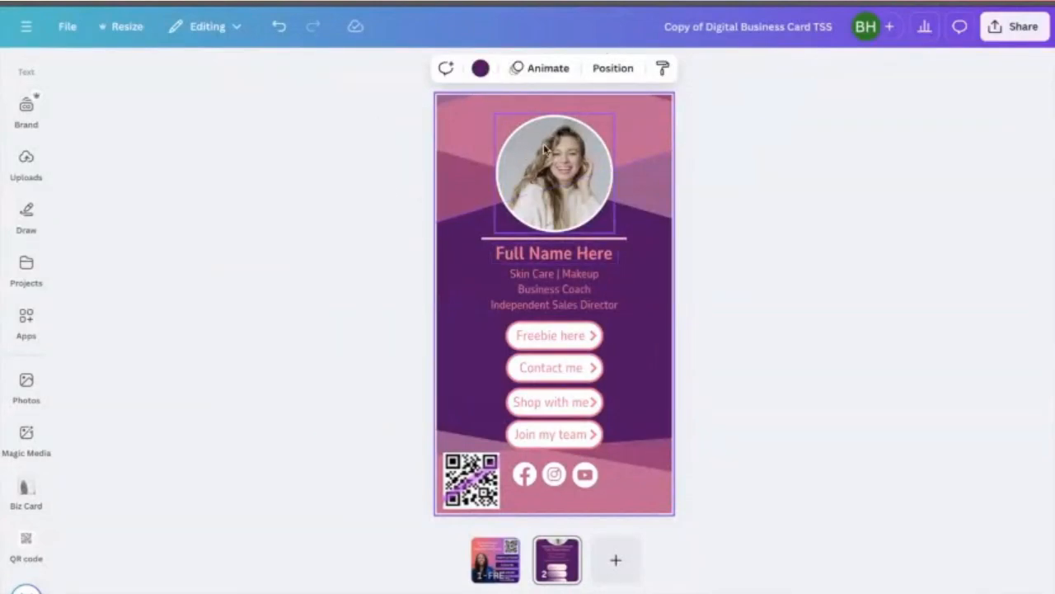
- Replace page 2's circular profile photo with the second woman's photo from the Biz Card uploads
{"action": "left_click", "coordinate": [26, 489]}
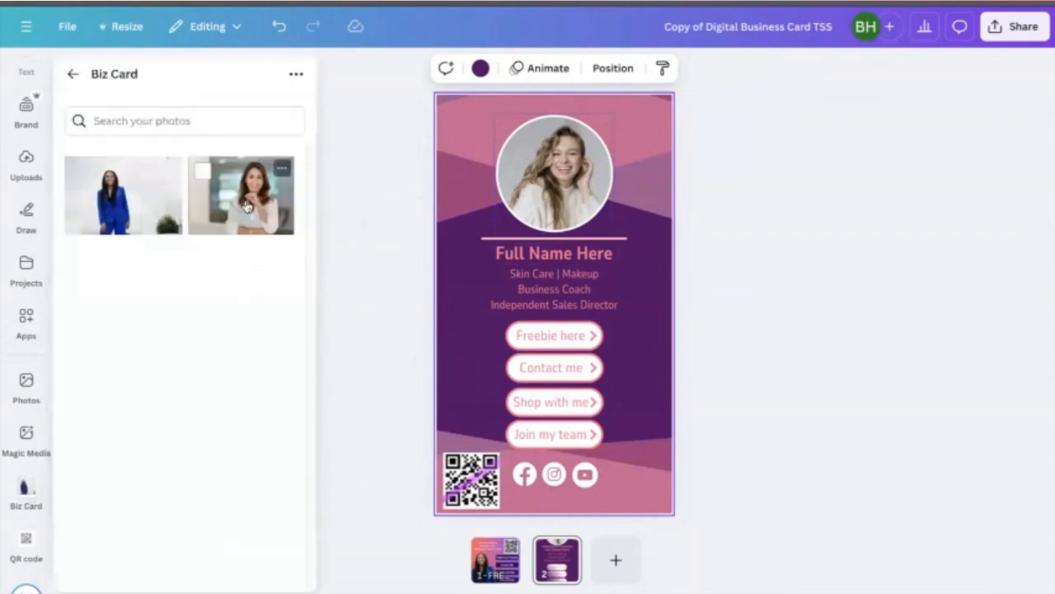
{"action": "left_click_drag", "start_coordinate": [245, 195], "coordinate": [564, 171]}
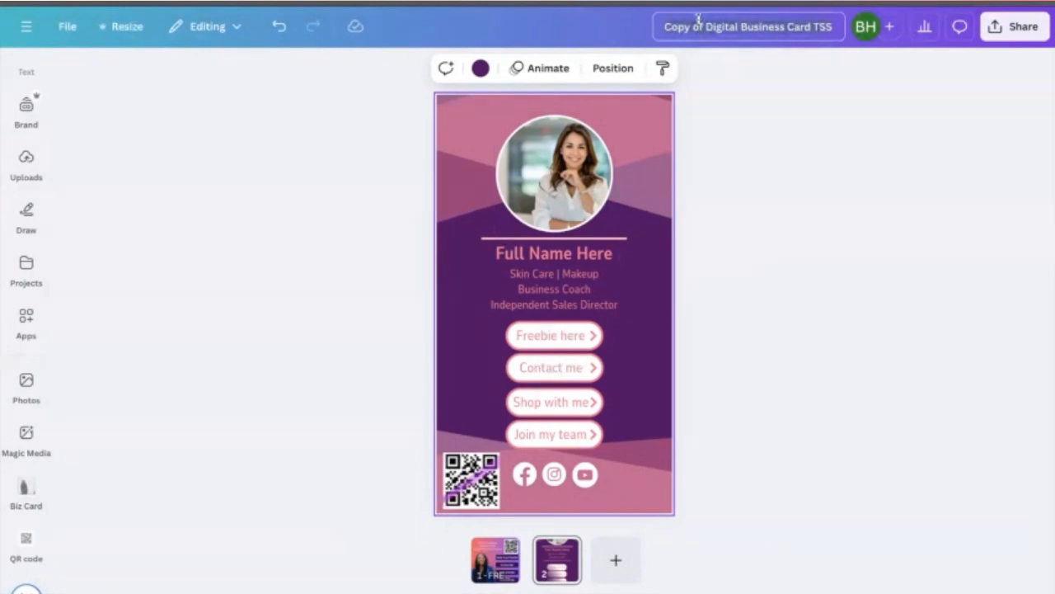
- Rename the design as Jane's Digital Business Card
{"action": "left_click", "coordinate": [748, 27]}
{"action": "type", "text": "Jane"}
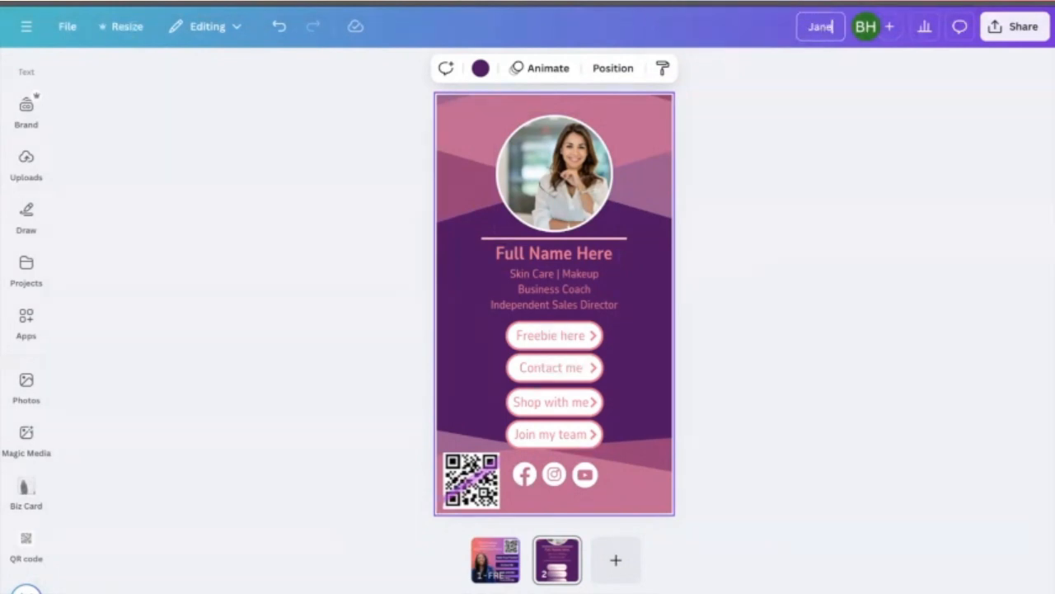
{"action": "type", "text": "'s Digital"}
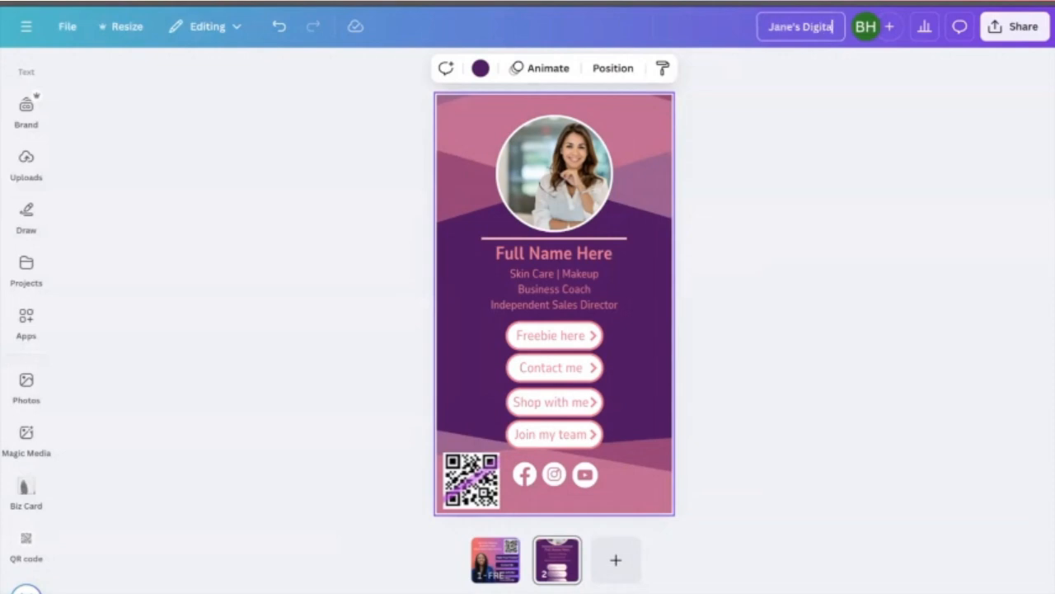
{"action": "type", "text": " Busines"}
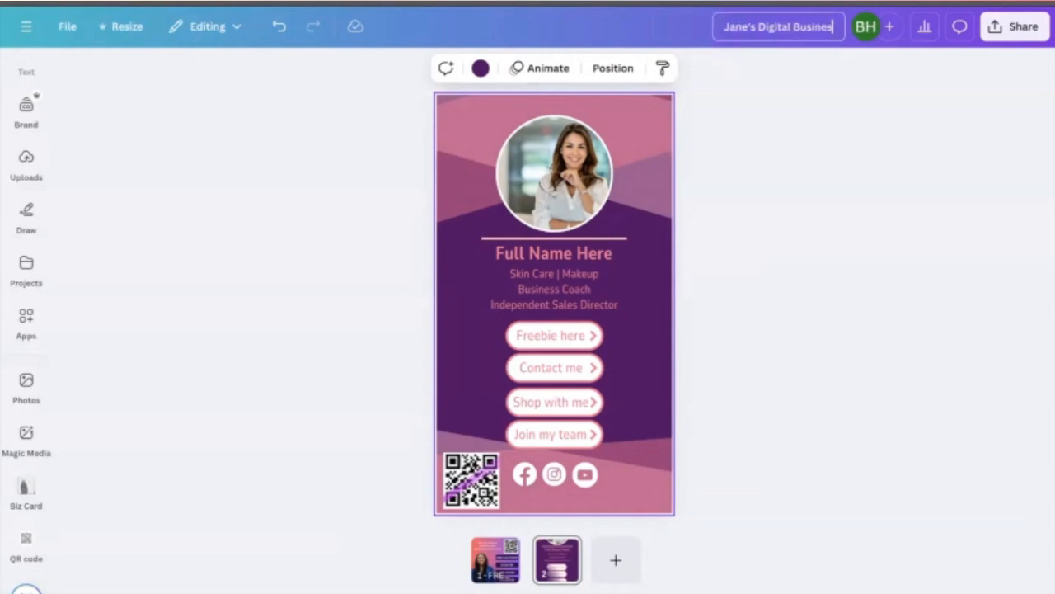
{"action": "type", "text": "s Card"}
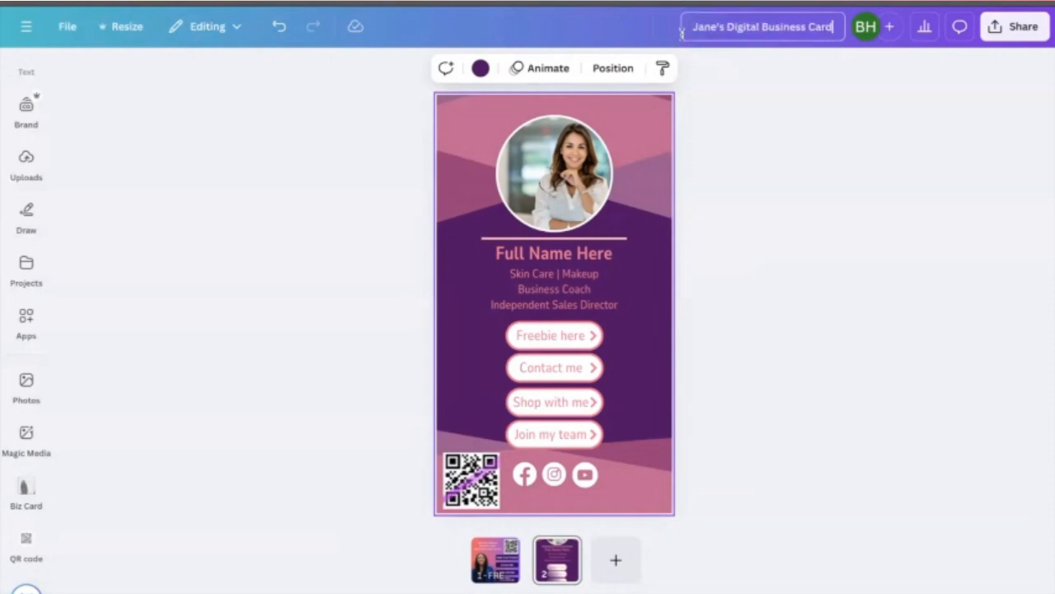
{"action": "key", "text": "Return"}
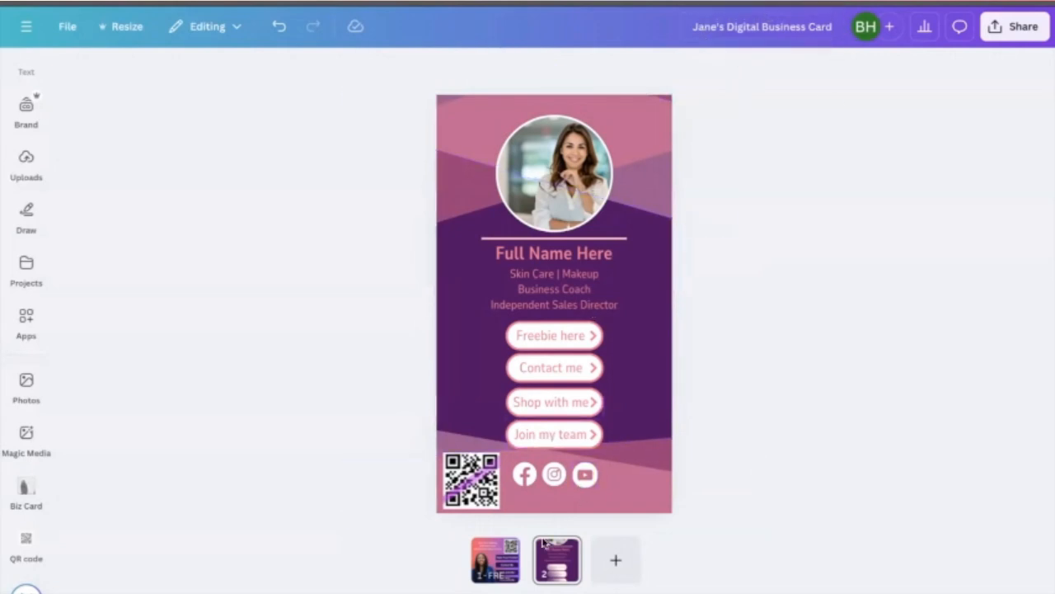
- Compare the two pages, then delete page 2 so only the finished card remains
{"action": "left_click", "coordinate": [499, 559]}
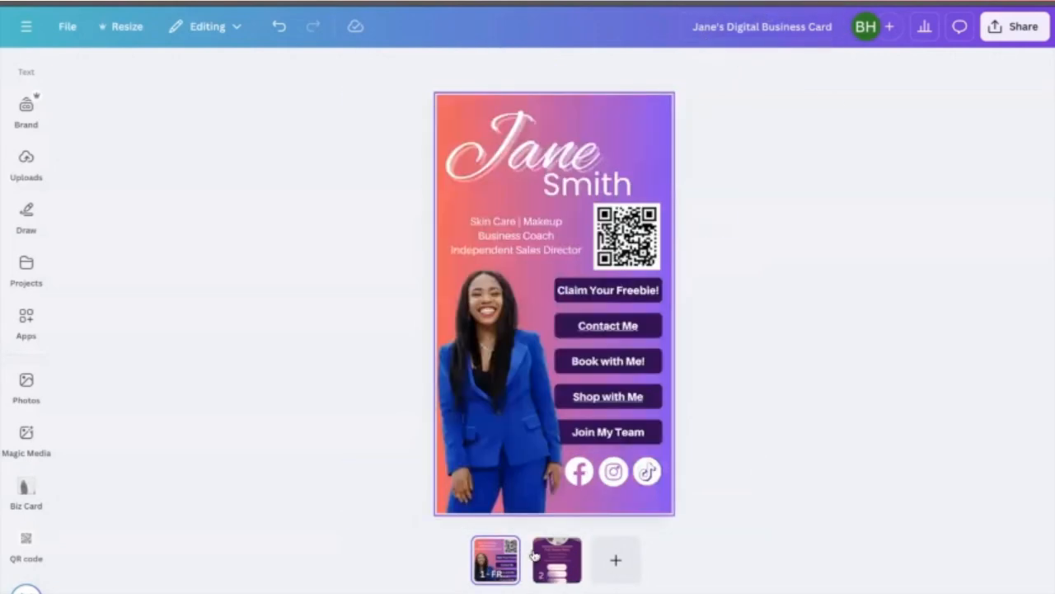
{"action": "left_click", "coordinate": [556, 559]}
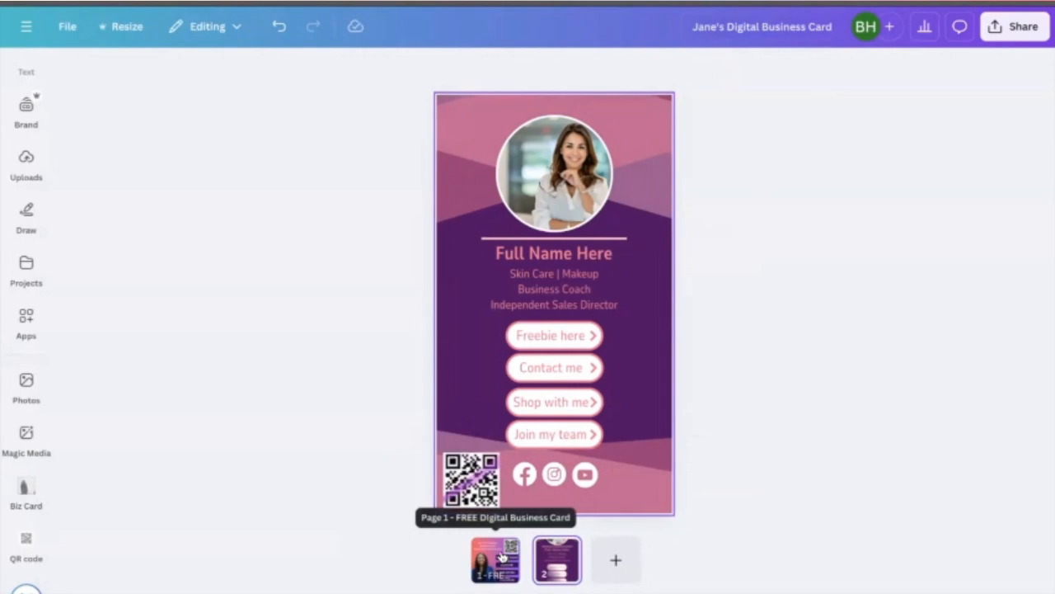
{"action": "left_click", "coordinate": [502, 553]}
{"action": "left_click", "coordinate": [501, 553]}
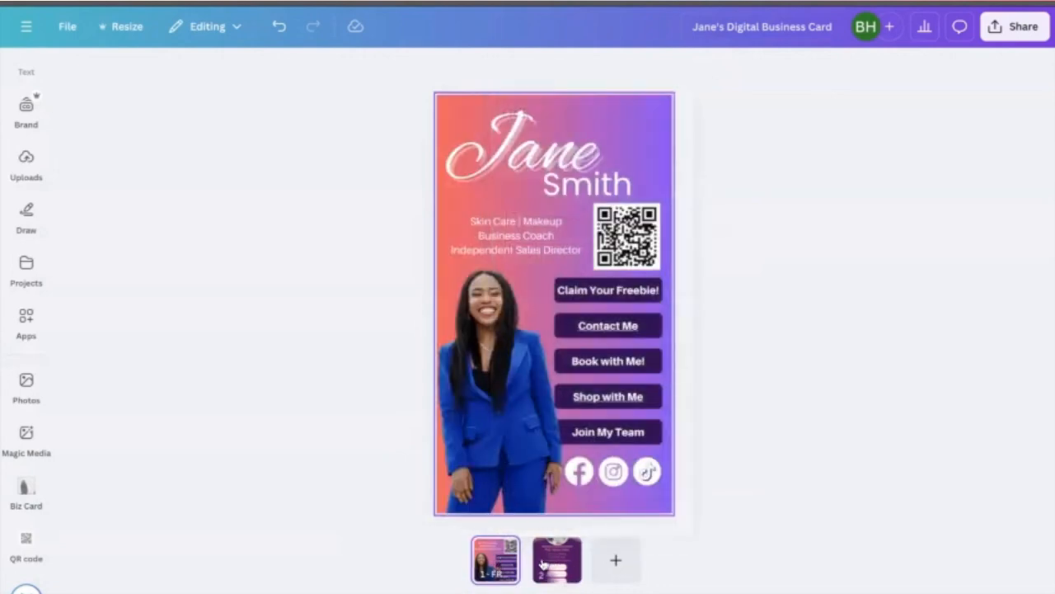
{"action": "left_click", "coordinate": [554, 560]}
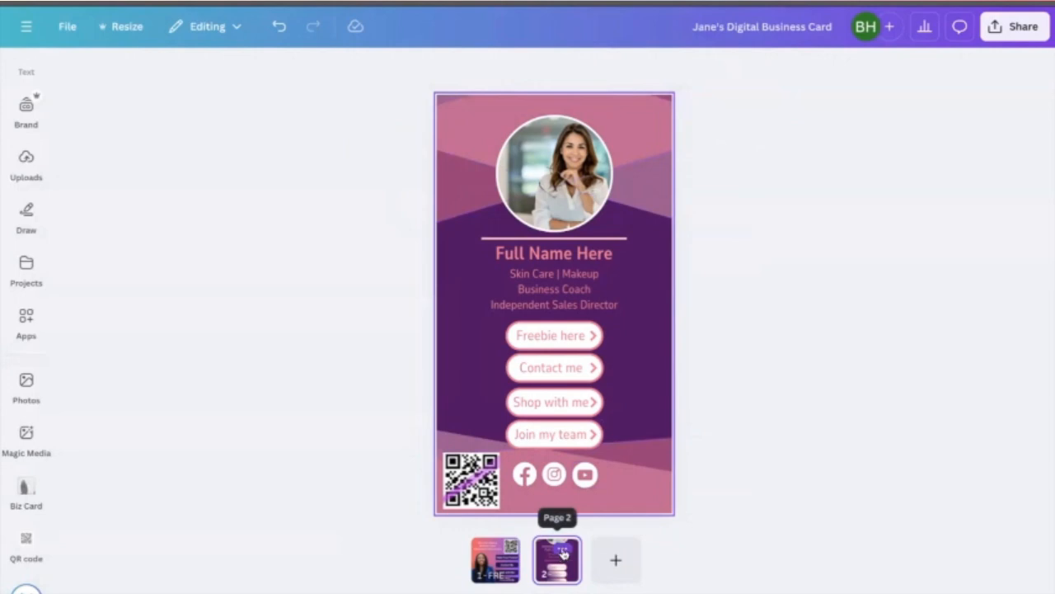
{"action": "left_click", "coordinate": [564, 552]}
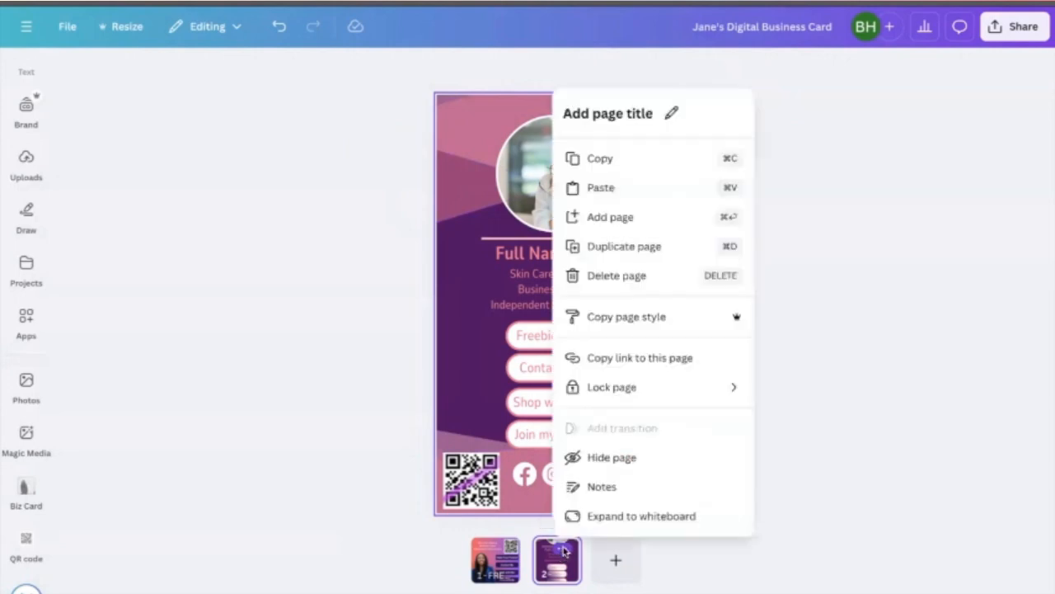
{"action": "left_click", "coordinate": [636, 275]}
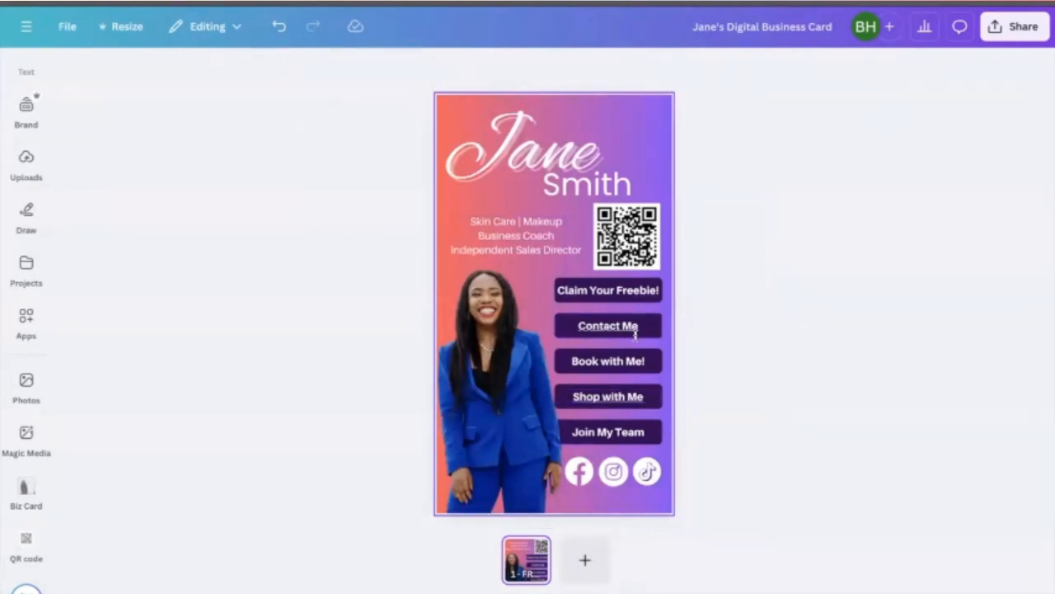
- Create a public view link for the design from the sharing options and copy it
{"action": "left_click", "coordinate": [766, 148]}
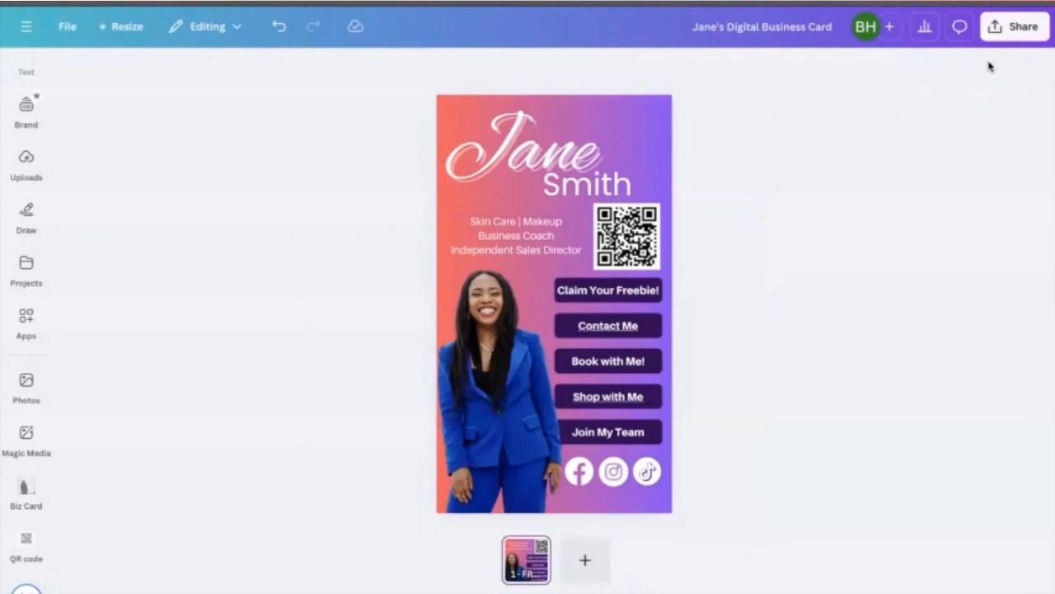
{"action": "left_click", "coordinate": [1006, 33]}
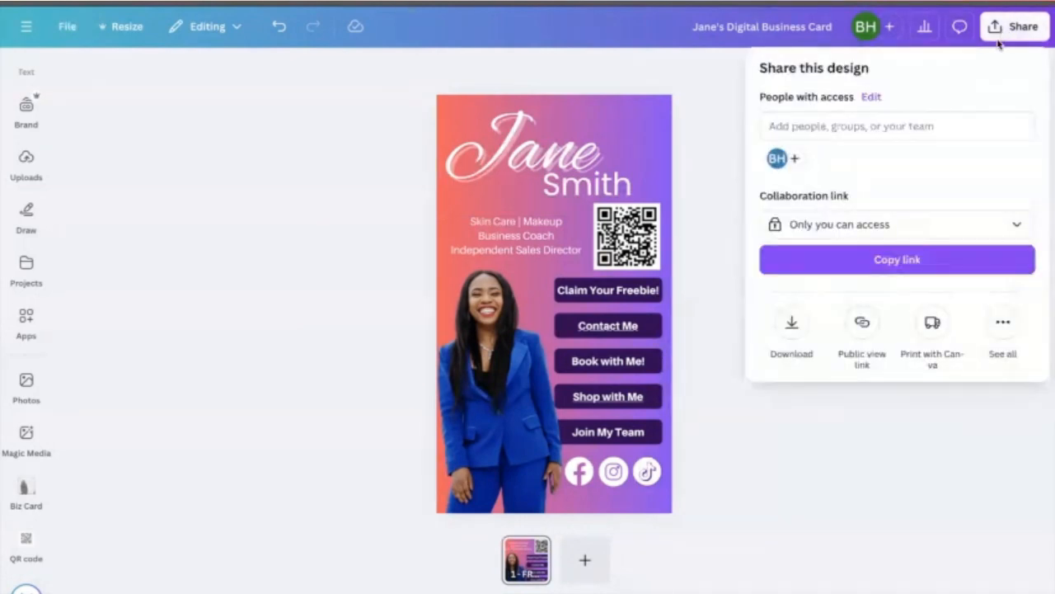
{"action": "left_click", "coordinate": [864, 323]}
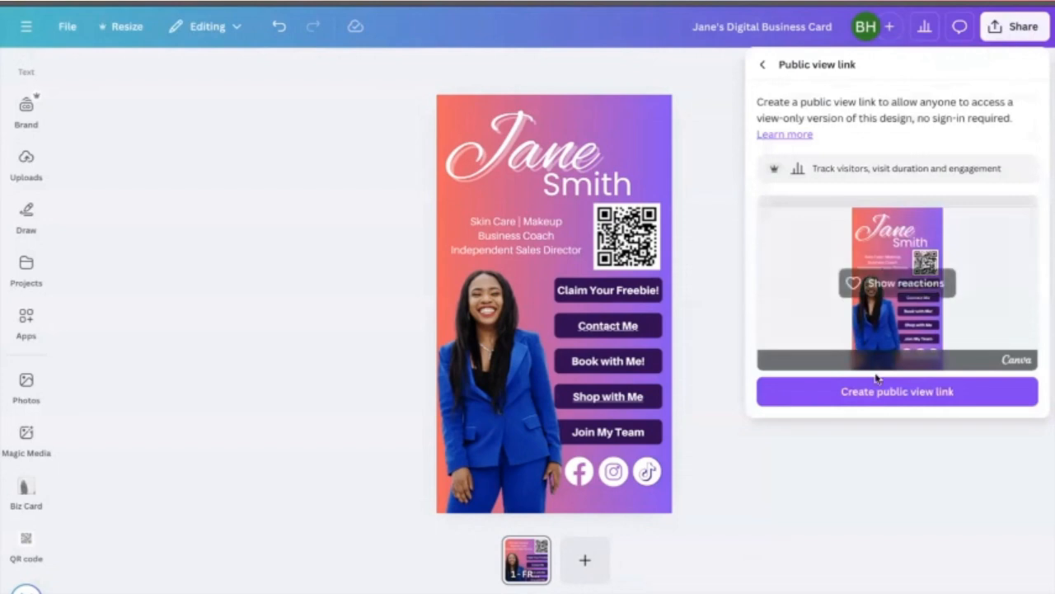
{"action": "left_click", "coordinate": [887, 395]}
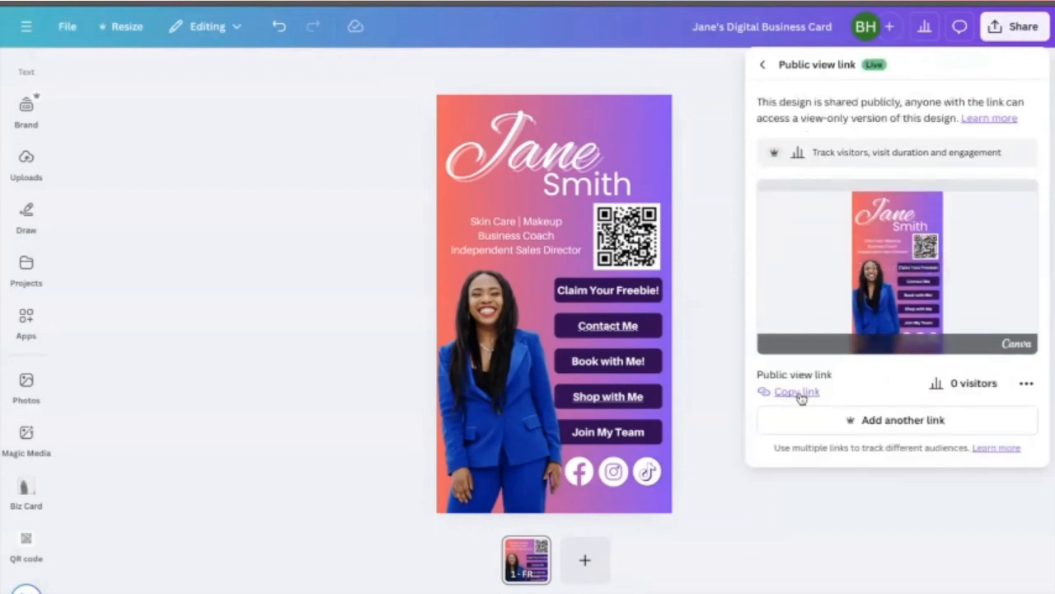
{"action": "left_click", "coordinate": [789, 393]}
- Open the public view link in a new browser tab and switch to it to preview the card
{"action": "mouse_move", "coordinate": [1048, 4]}
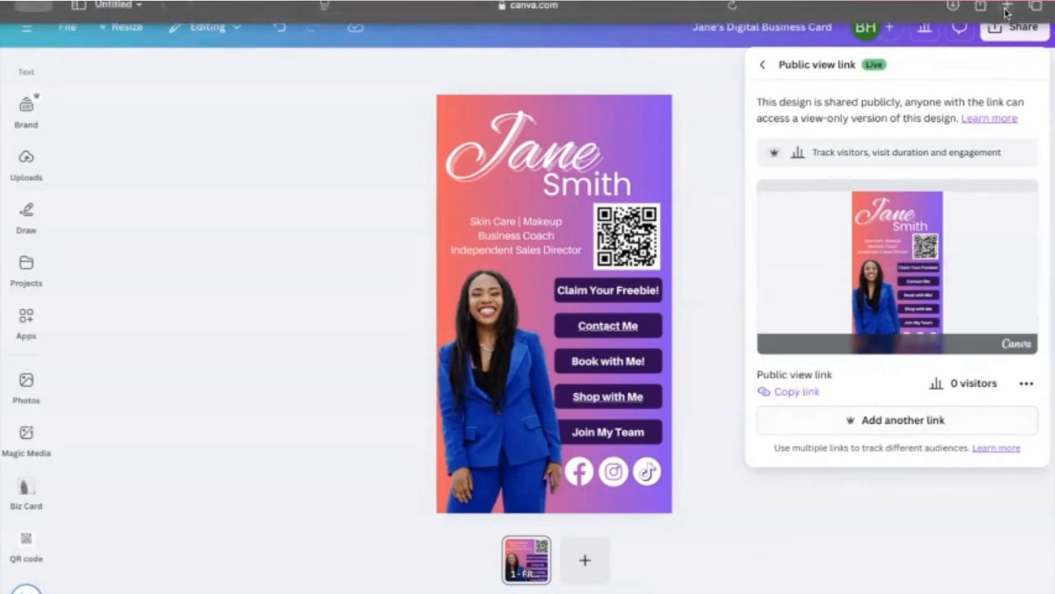
{"action": "right_click", "coordinate": [789, 391]}
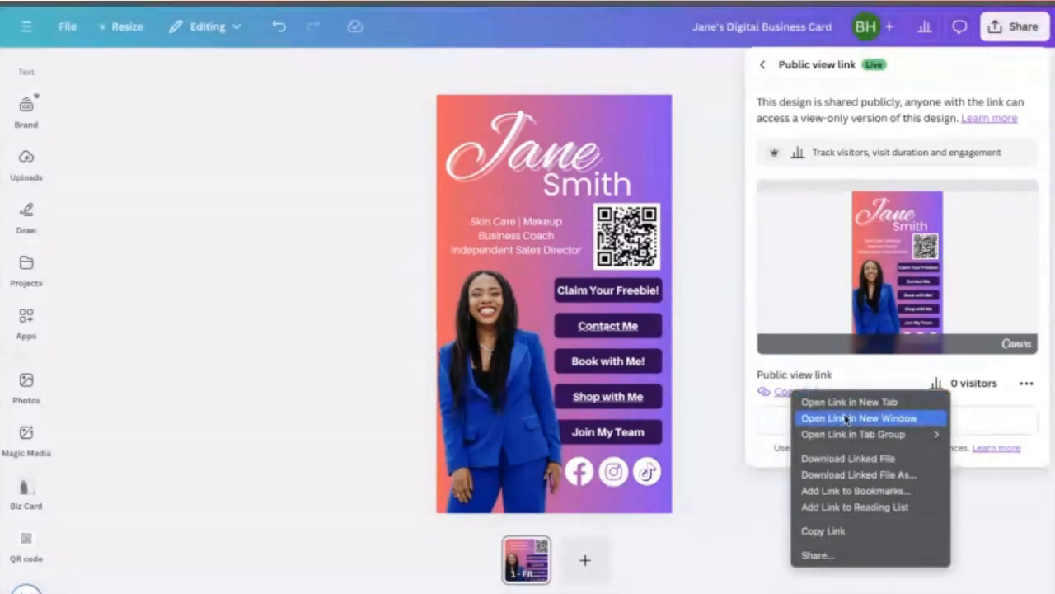
{"action": "left_click", "coordinate": [847, 402]}
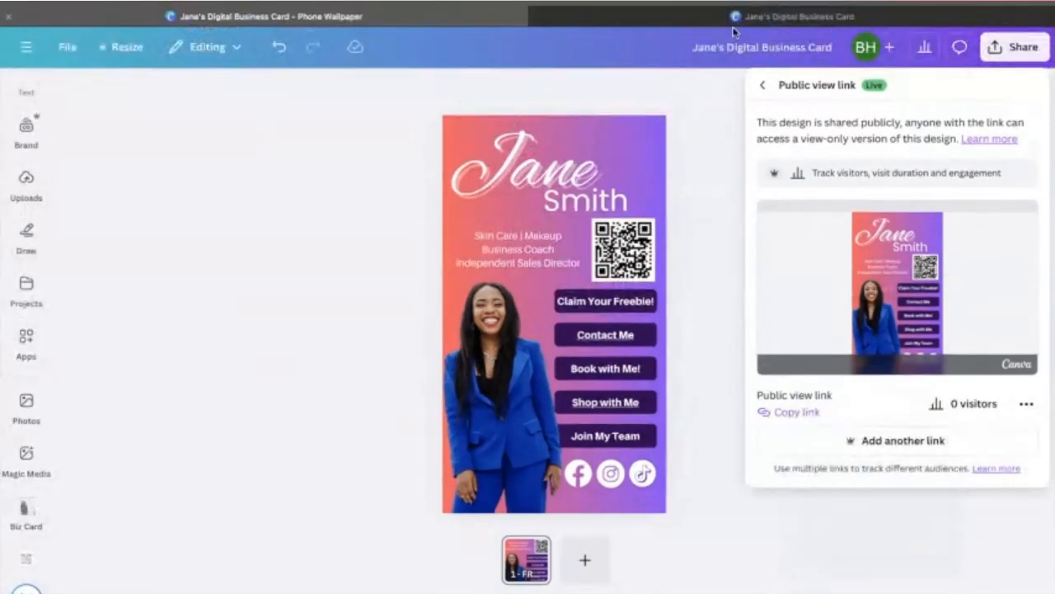
{"action": "left_click", "coordinate": [732, 17]}
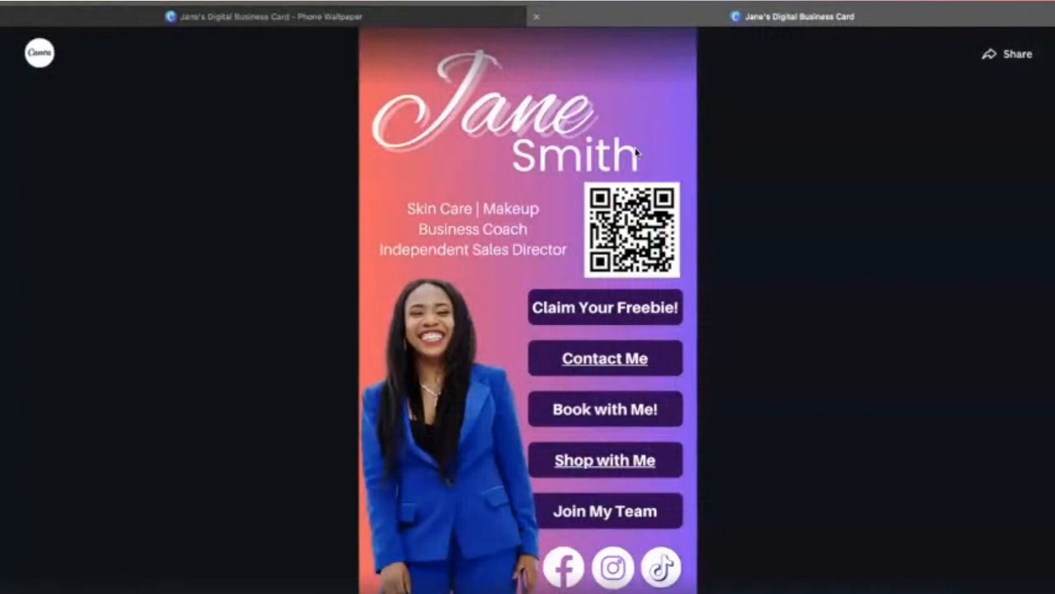